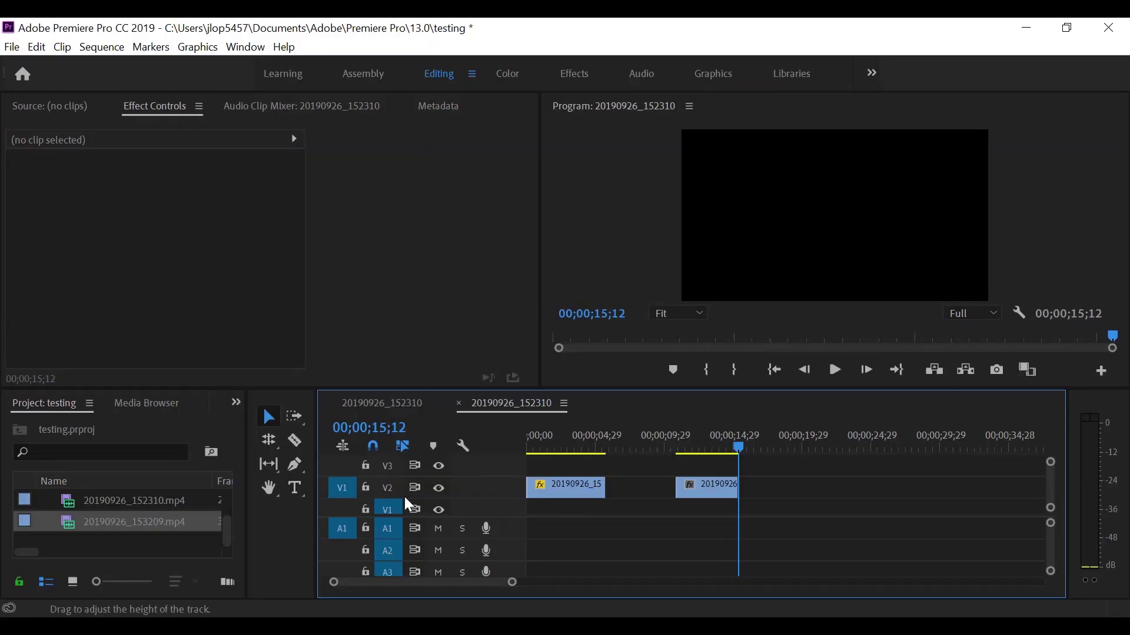
left_click(553, 450)
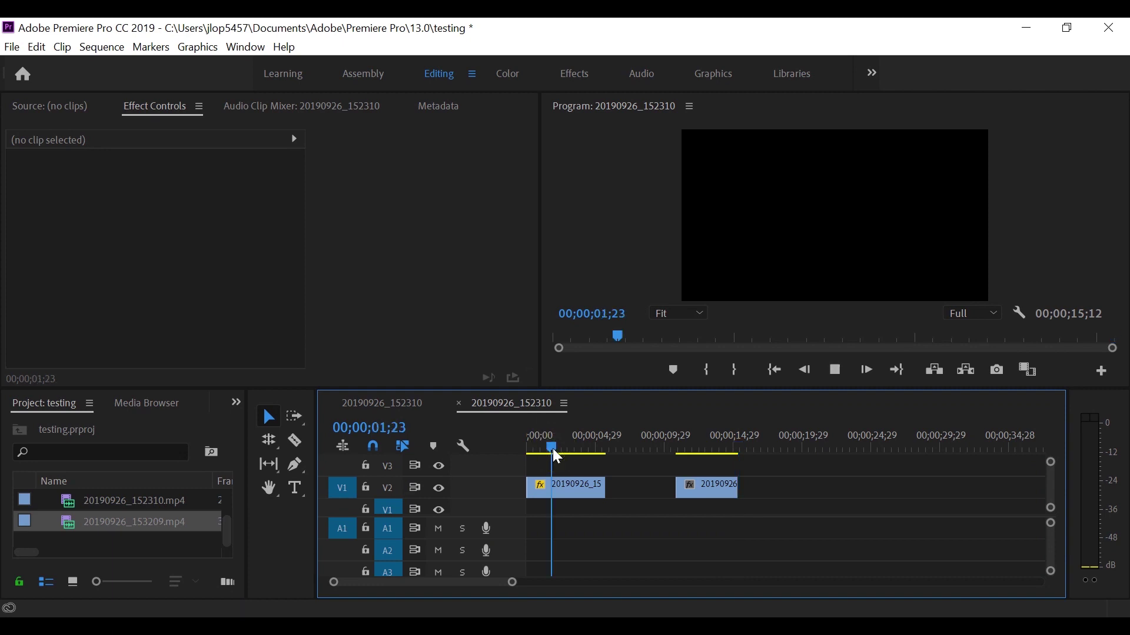
key("space")
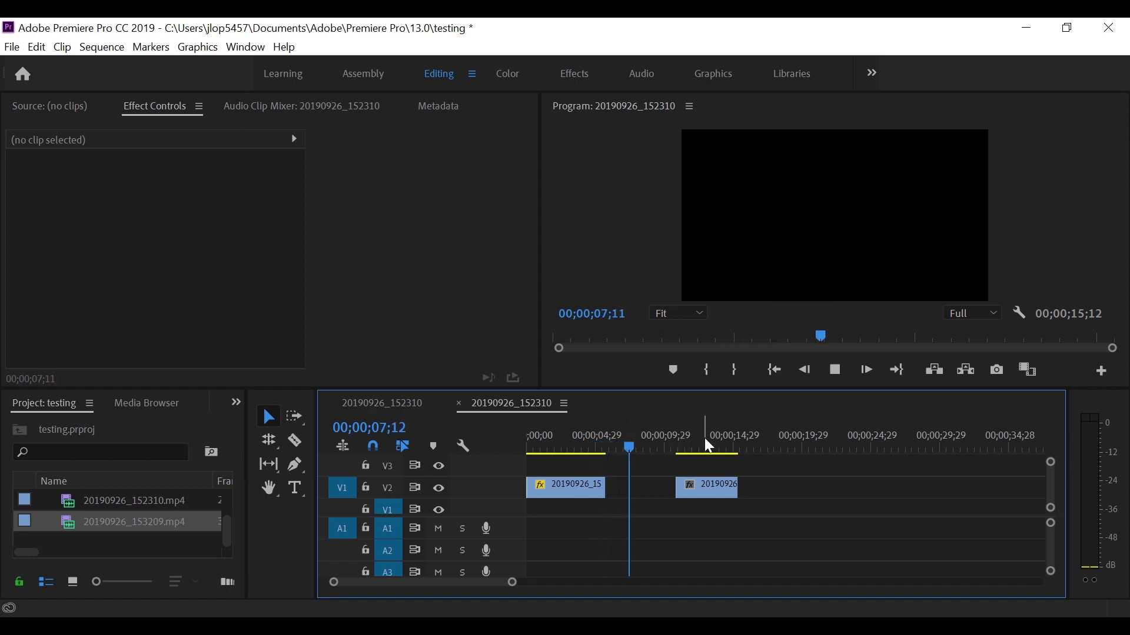
left_click(686, 448)
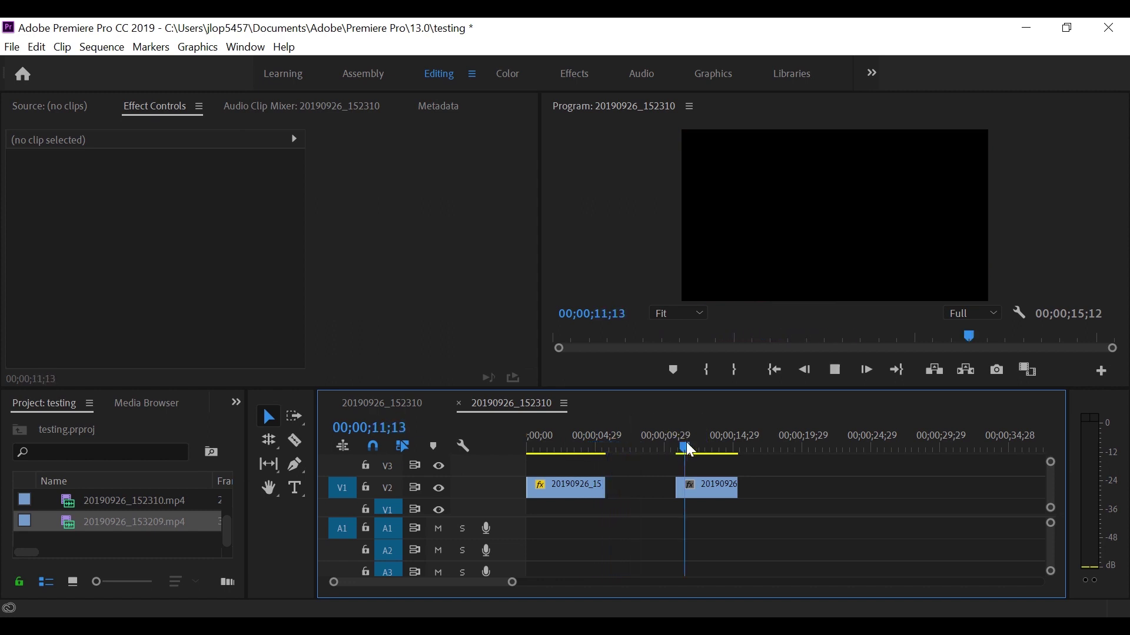
key("space")
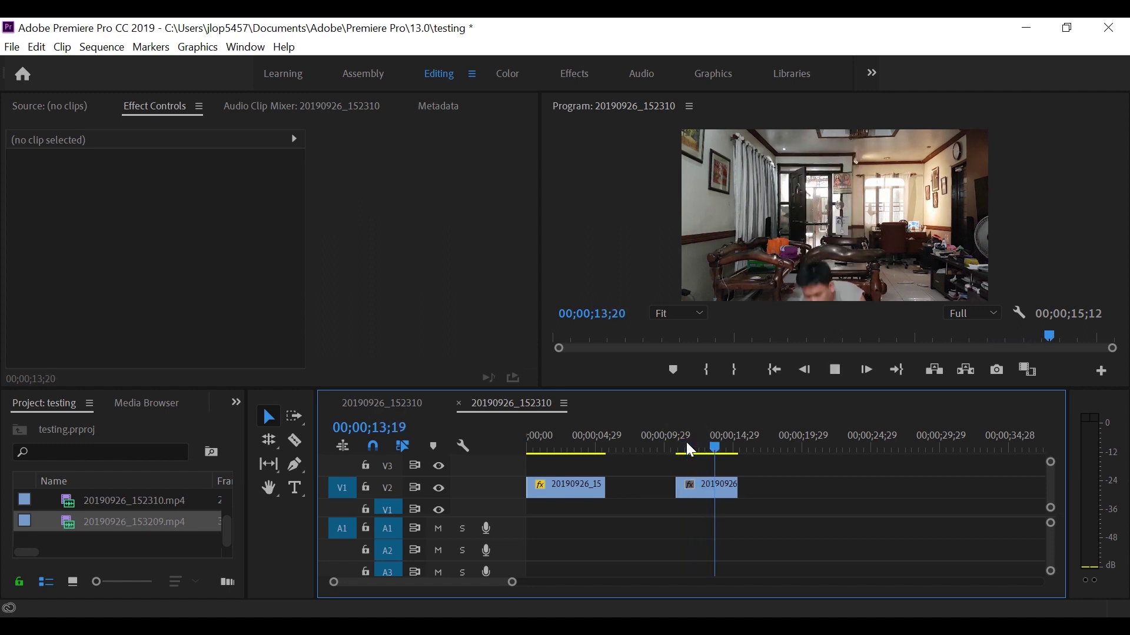
left_click(685, 449)
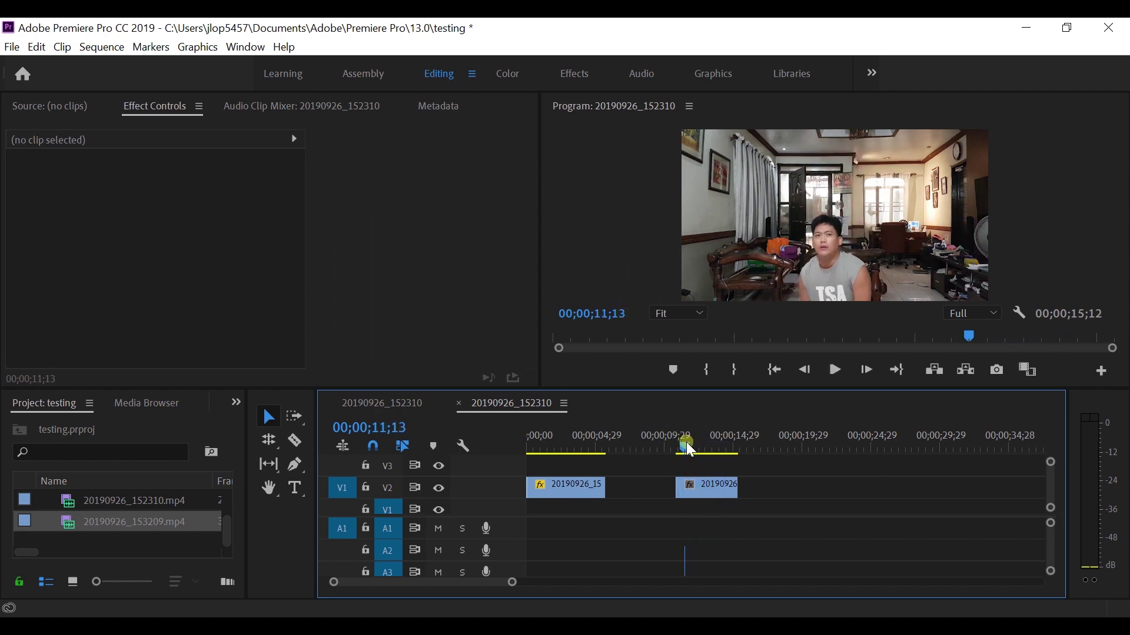
left_click(589, 449)
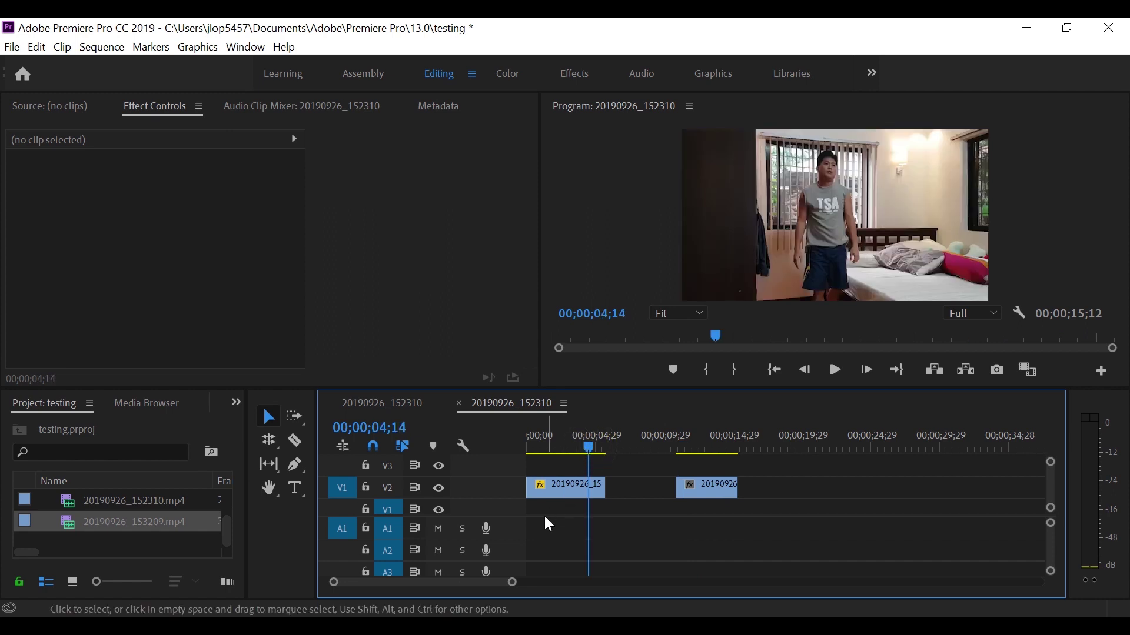
Zoom in on the first clip's end and park the playhead at 05;16.
left_click_drag(512, 585, 461, 595)
left_click_drag(789, 448, 869, 459)
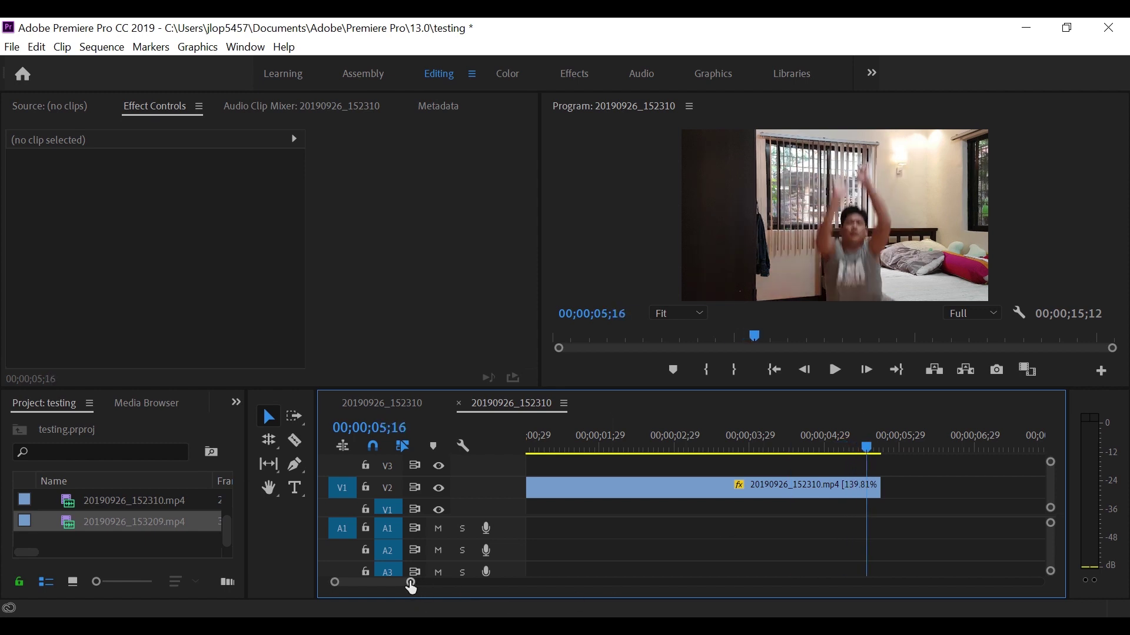
left_click_drag(411, 587, 396, 586)
key("Right")
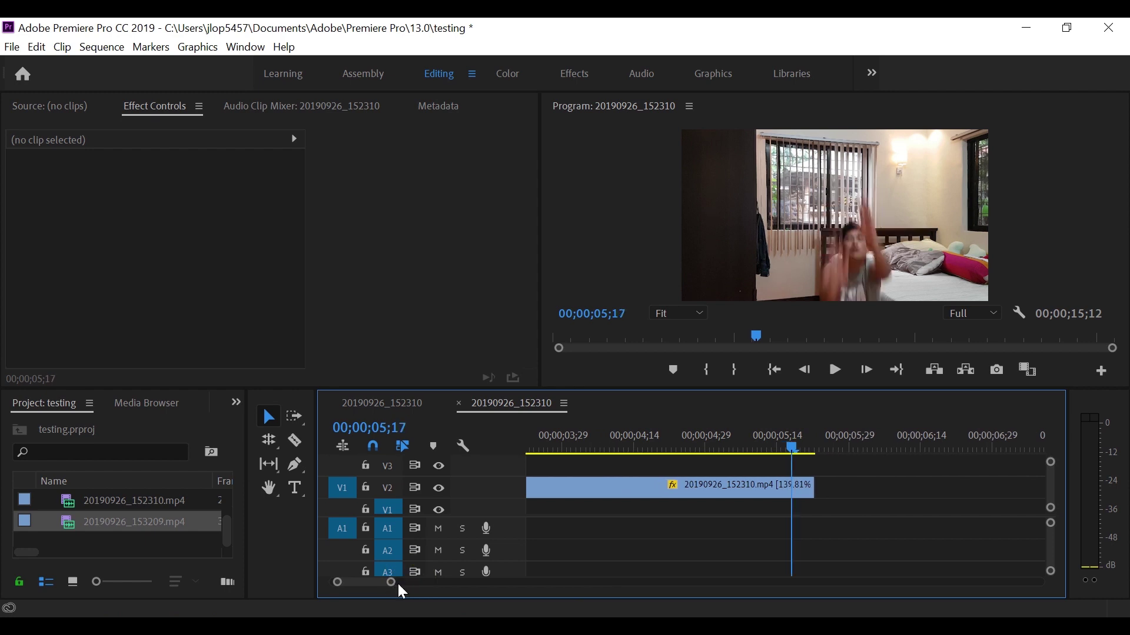
key("Left")
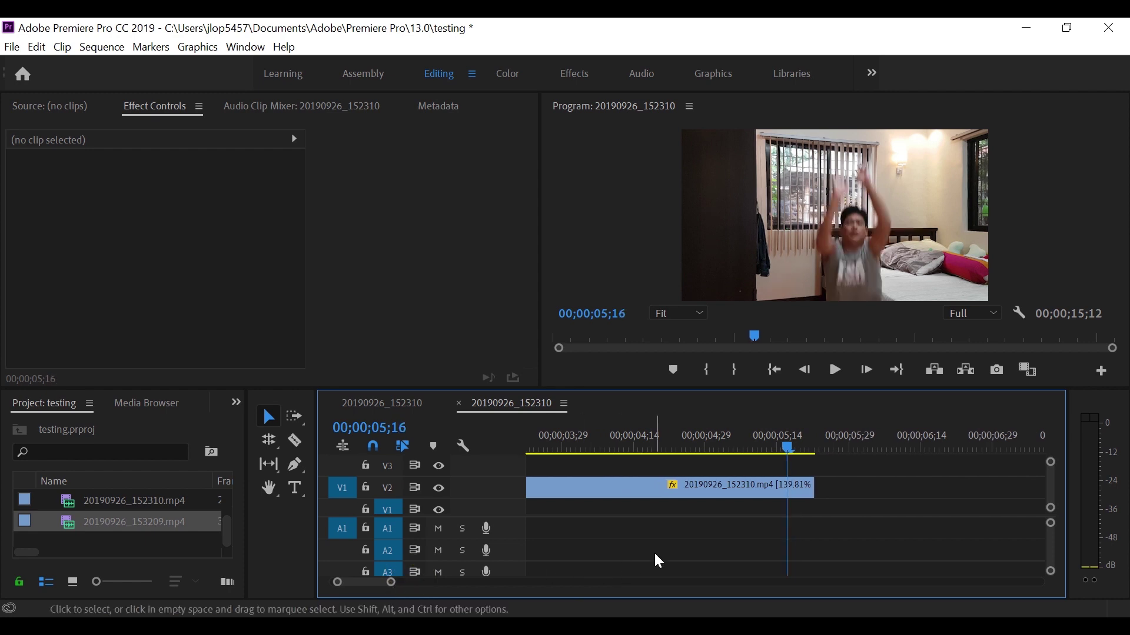
Razor the first clip at 05;16 and move its short tail piece up to V3.
key("c")
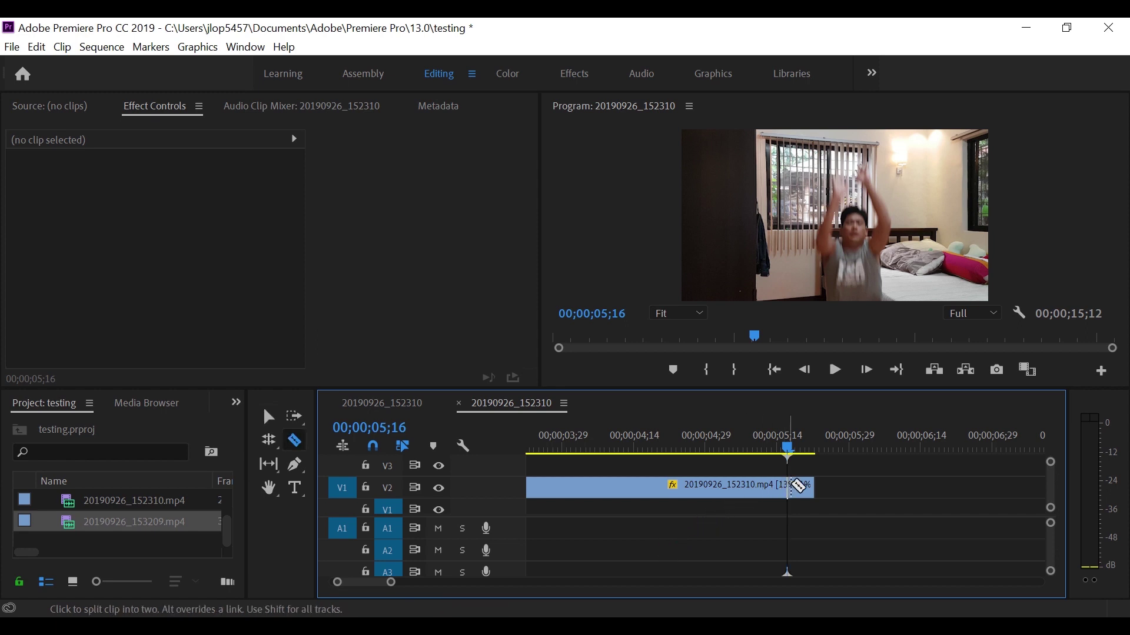
left_click(790, 485)
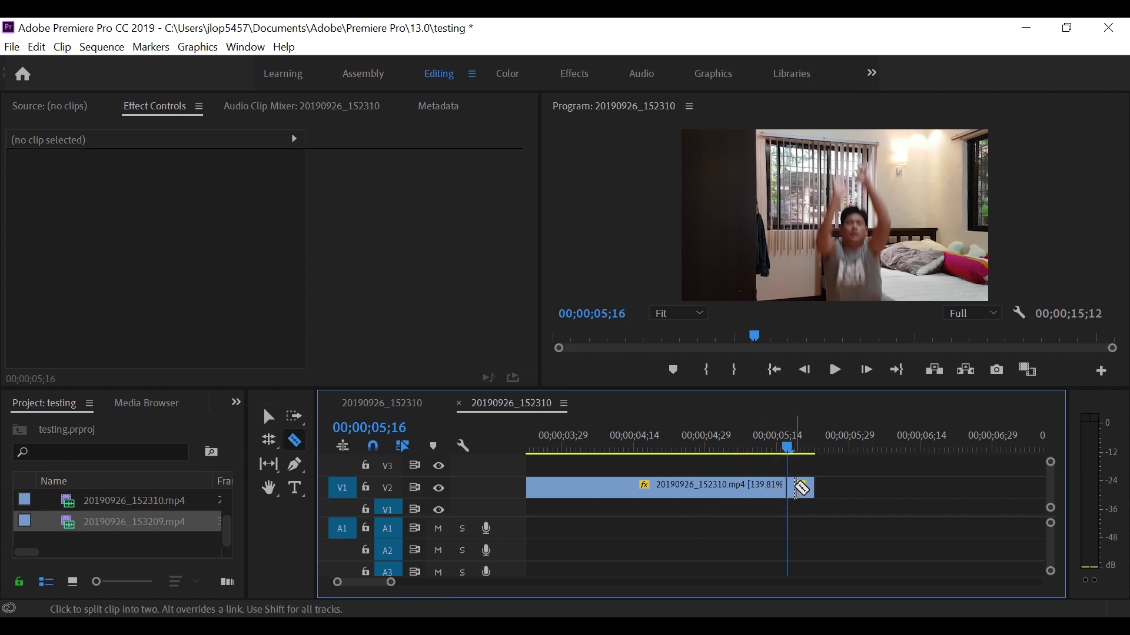
key("v")
left_click_drag(802, 496, 802, 469)
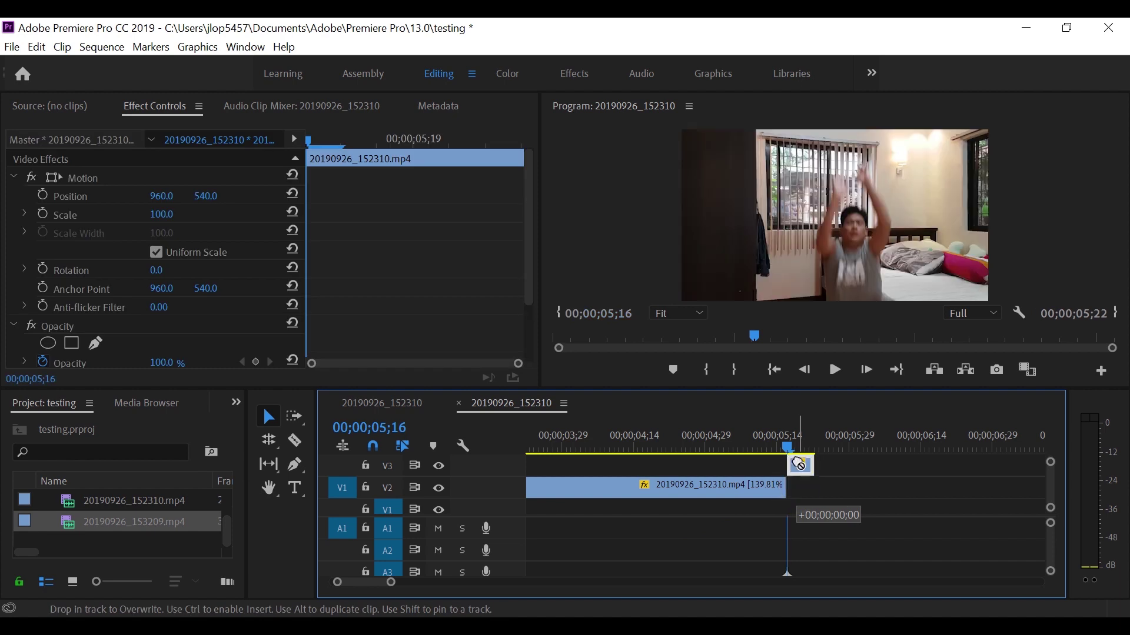
mouse_move(394, 588)
left_mouse_down()
mouse_move(428, 582)
mouse_move(382, 586)
left_mouse_up()
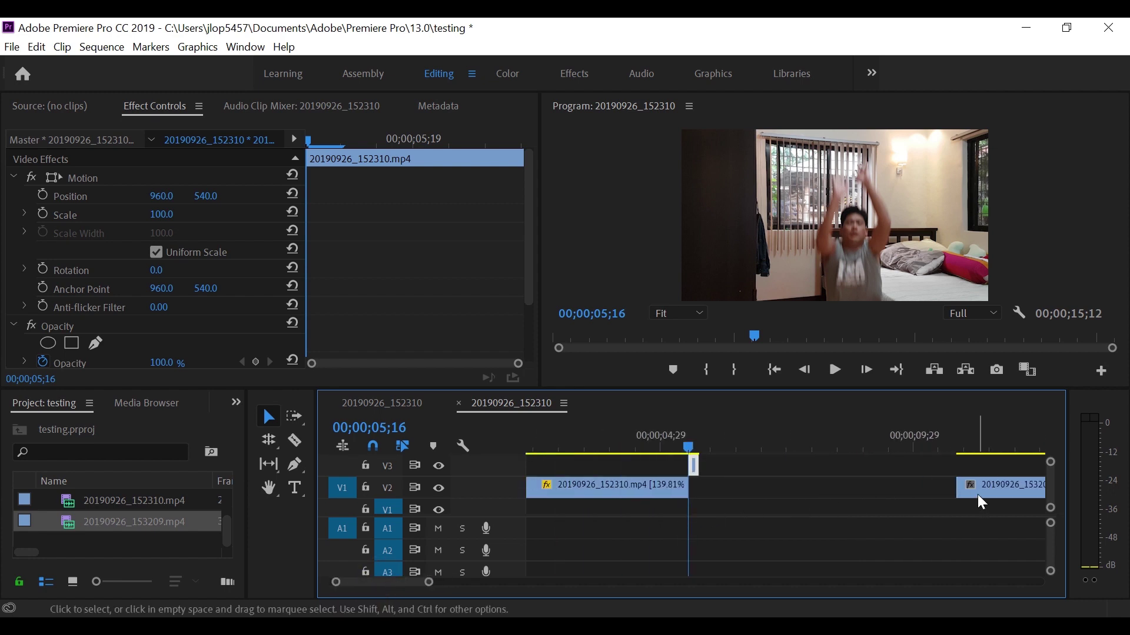
Slide 20190926_153209.mp4 left into the gap and park the playhead at 07;04.
left_click(832, 493)
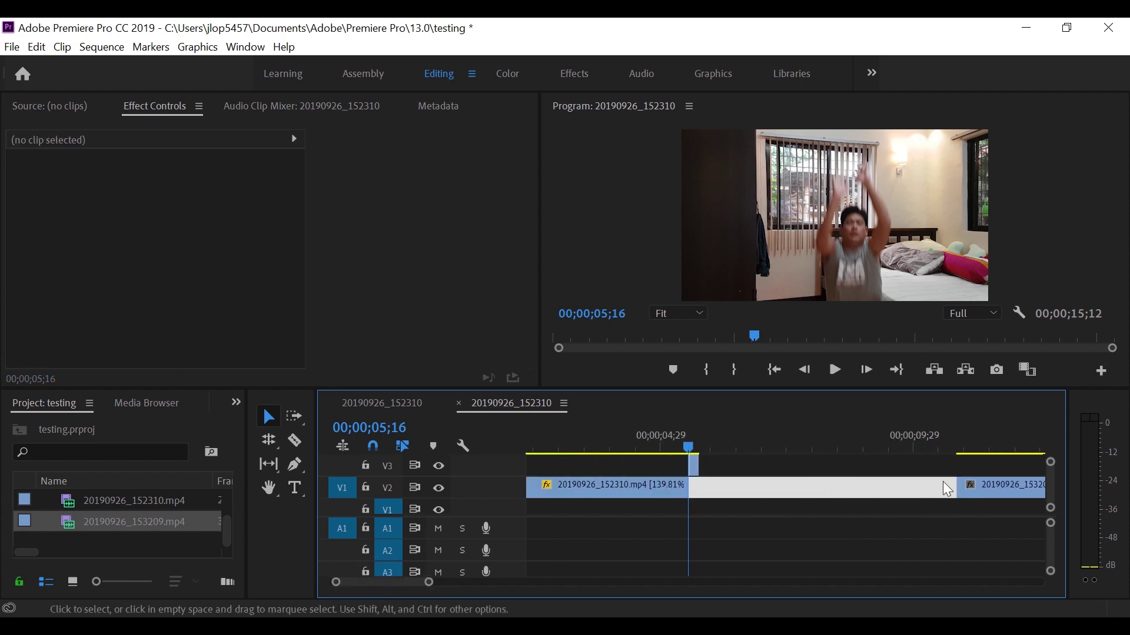
left_click_drag(987, 494, 777, 490)
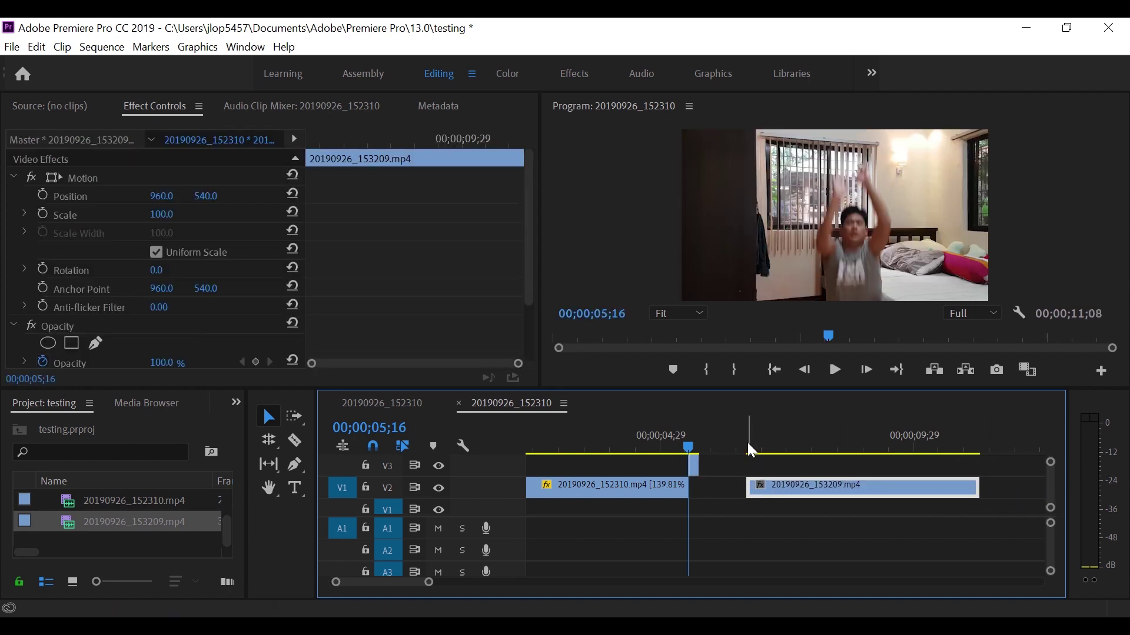
left_click(747, 445)
left_click_drag(750, 450, 775, 451)
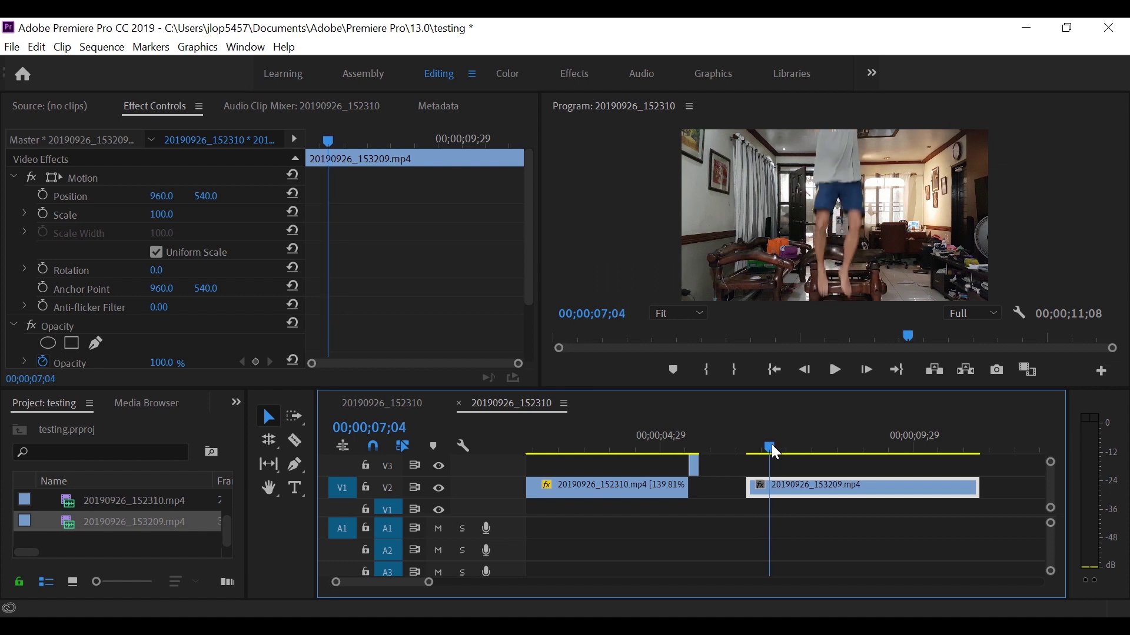
key("Left")
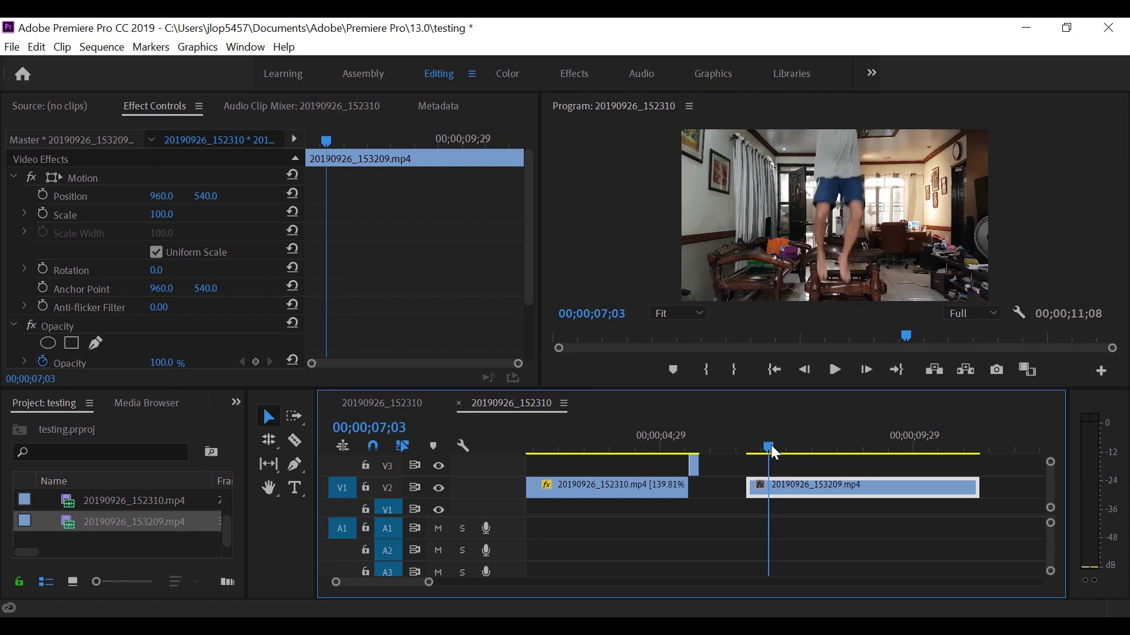
key("Right")
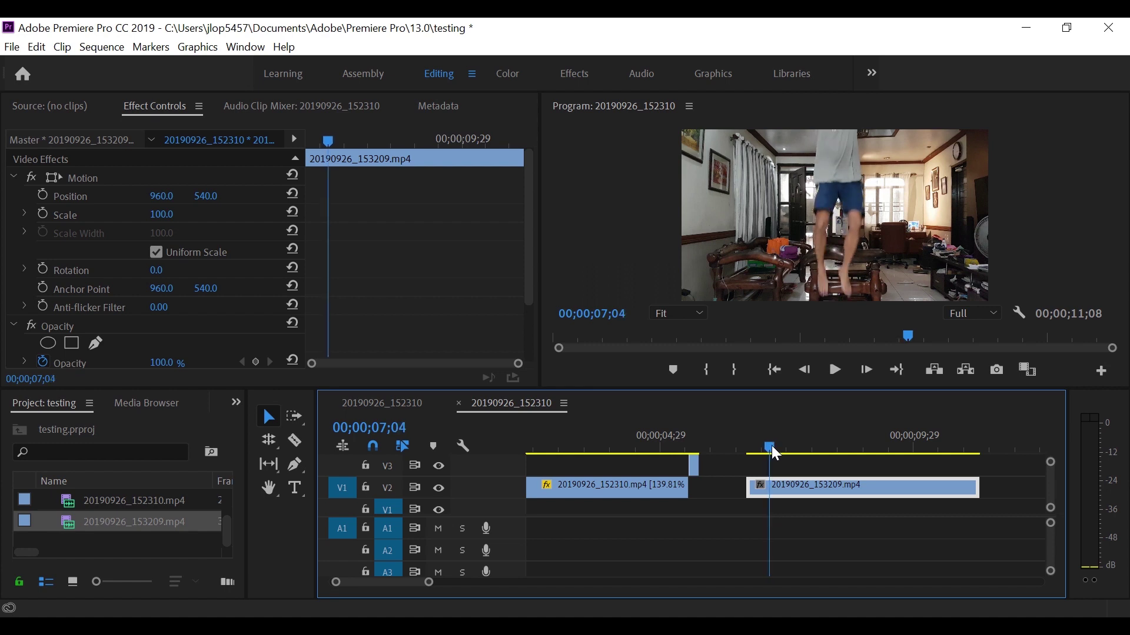
Razor the clip at 07;04, remove the leading piece, and ripple delete the gap.
key("c")
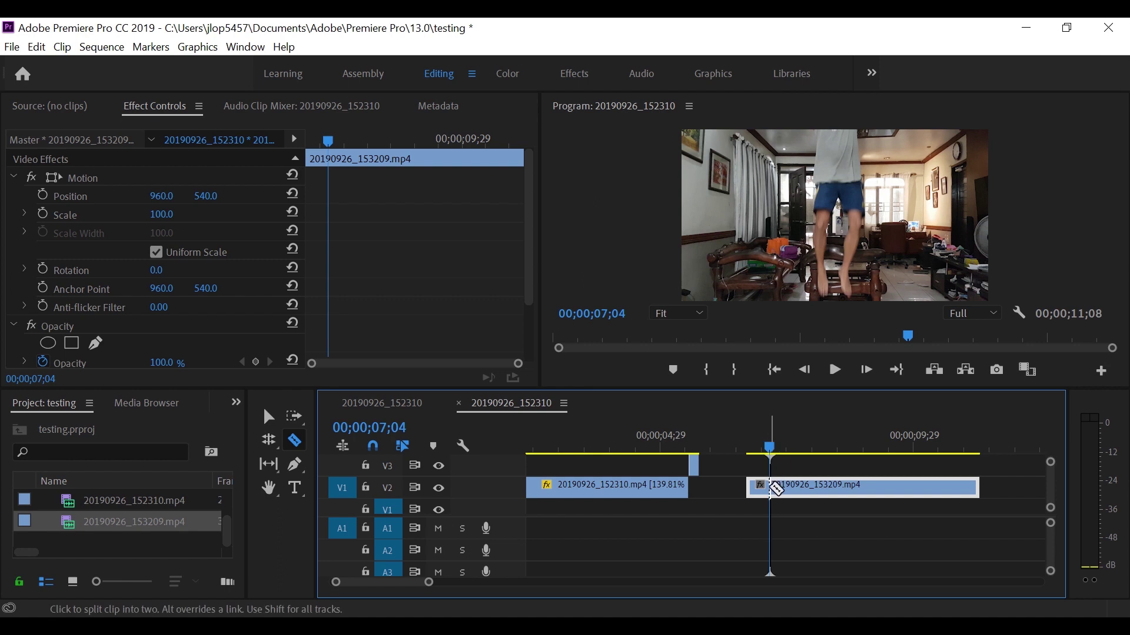
left_click(771, 486)
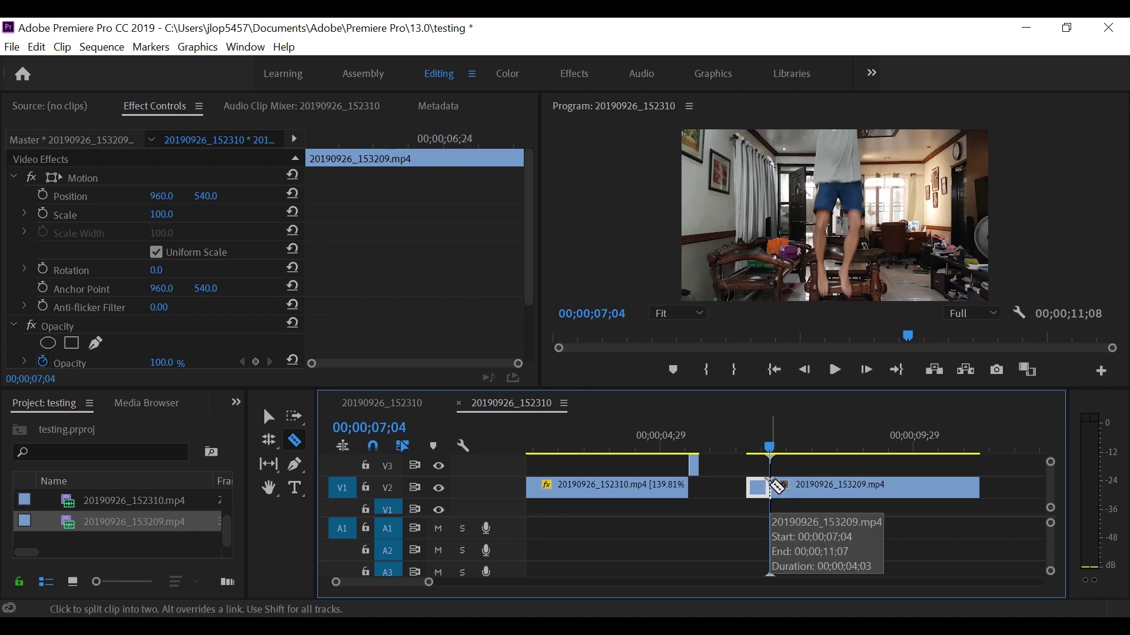
key("v")
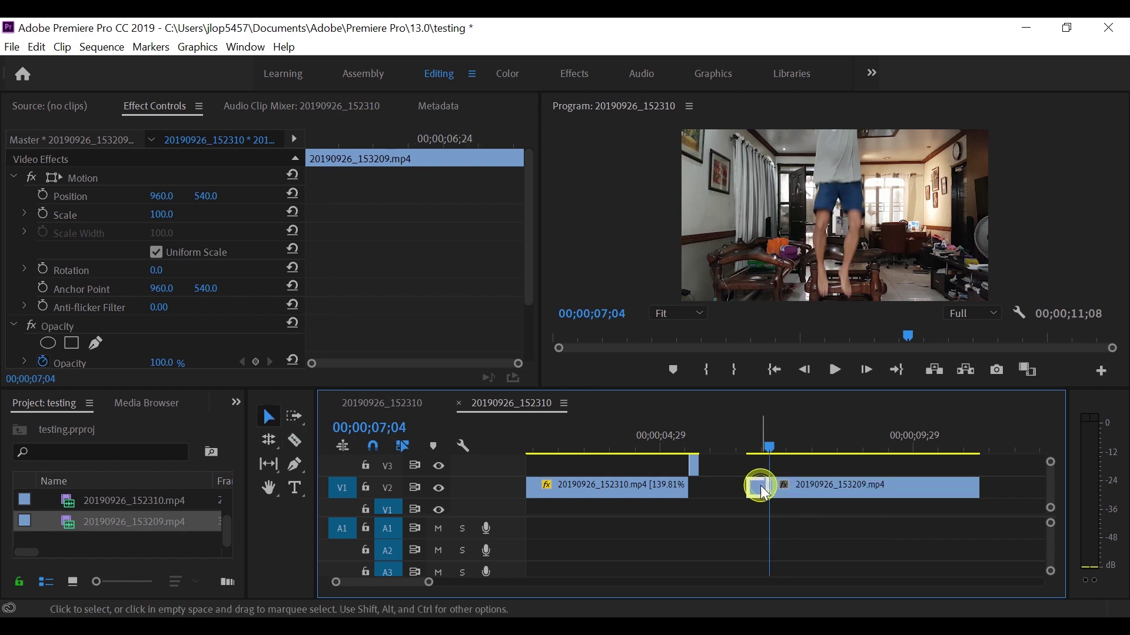
left_click(763, 489)
left_click(765, 494)
right_click(765, 494)
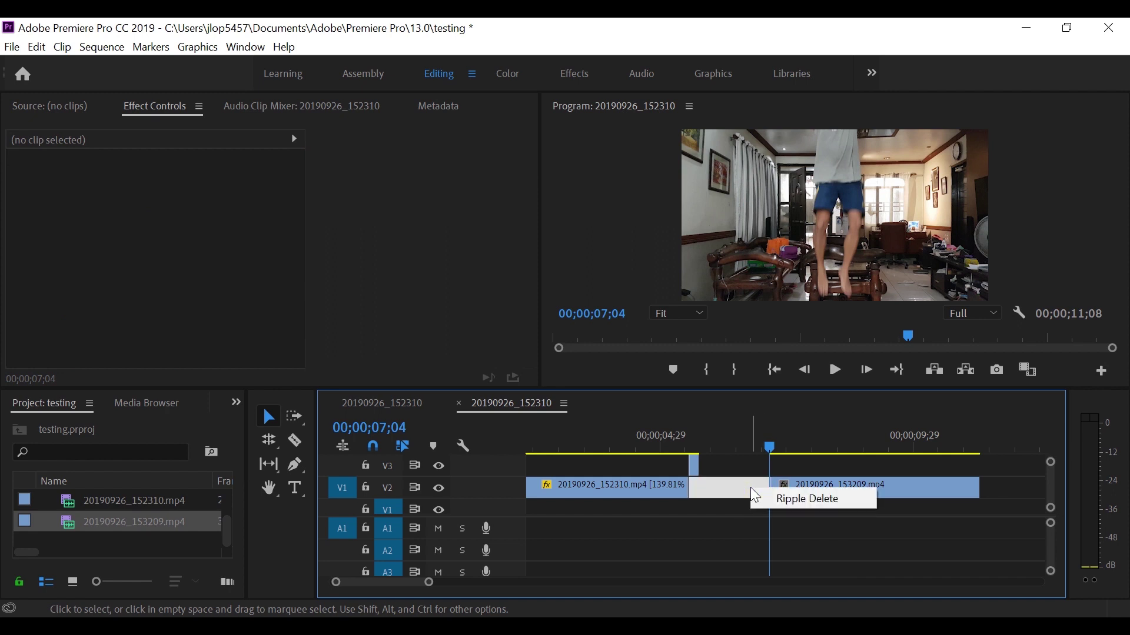
left_click(767, 497)
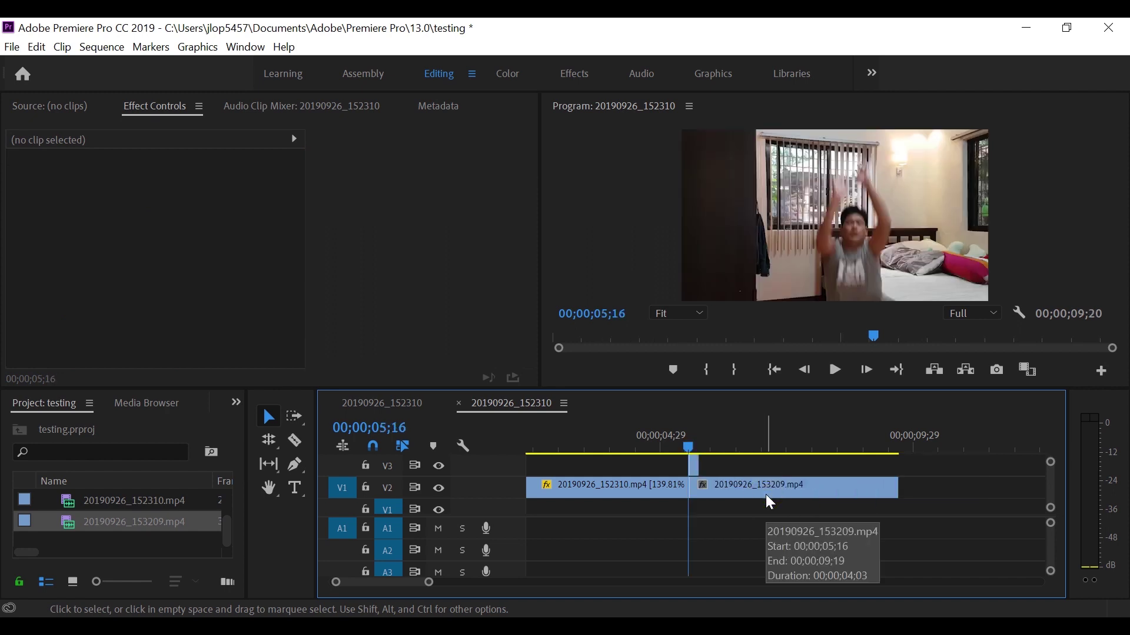
Zoom the timeline around the transition and step the playhead to 05;21.
left_click_drag(430, 583, 404, 585)
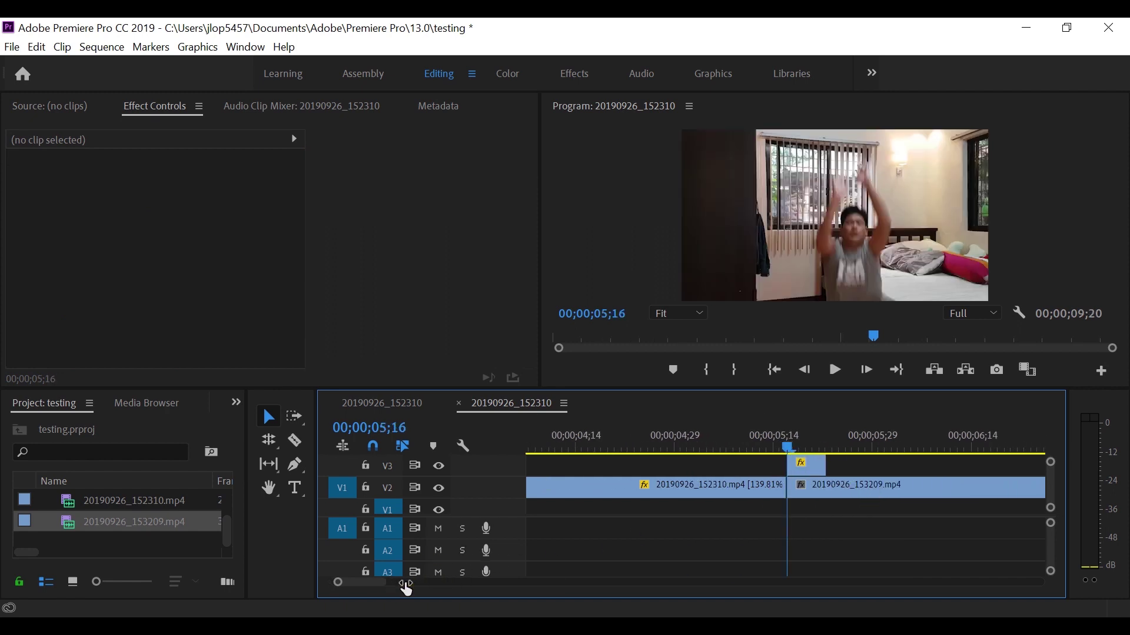
key("space")
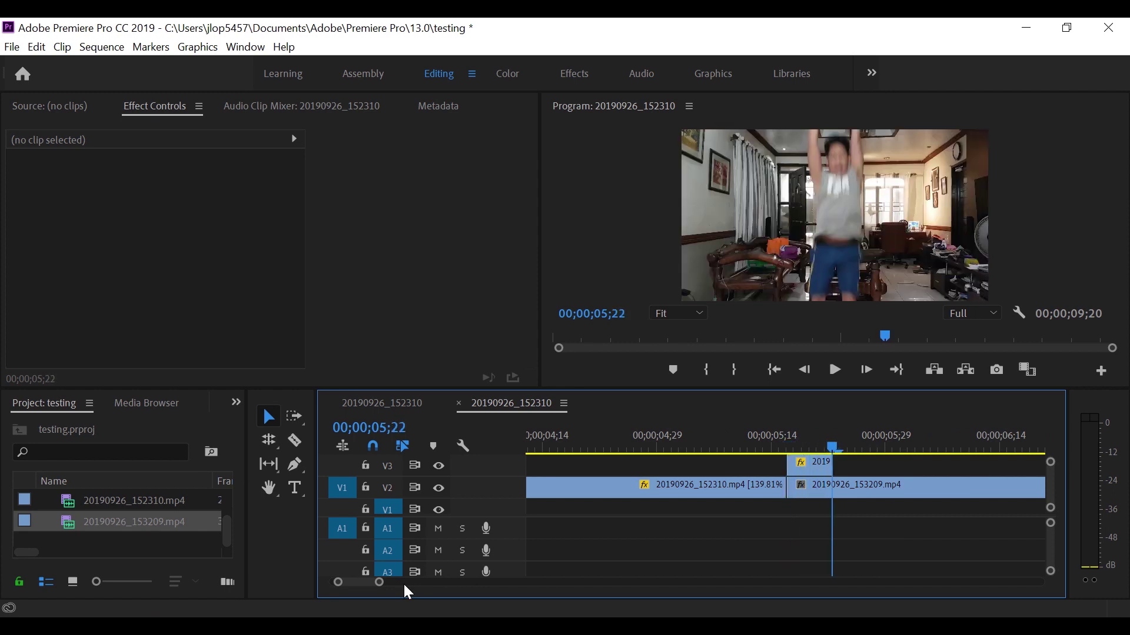
key("Left")
key("Left")
key("Right")
key("Right")
key("Left")
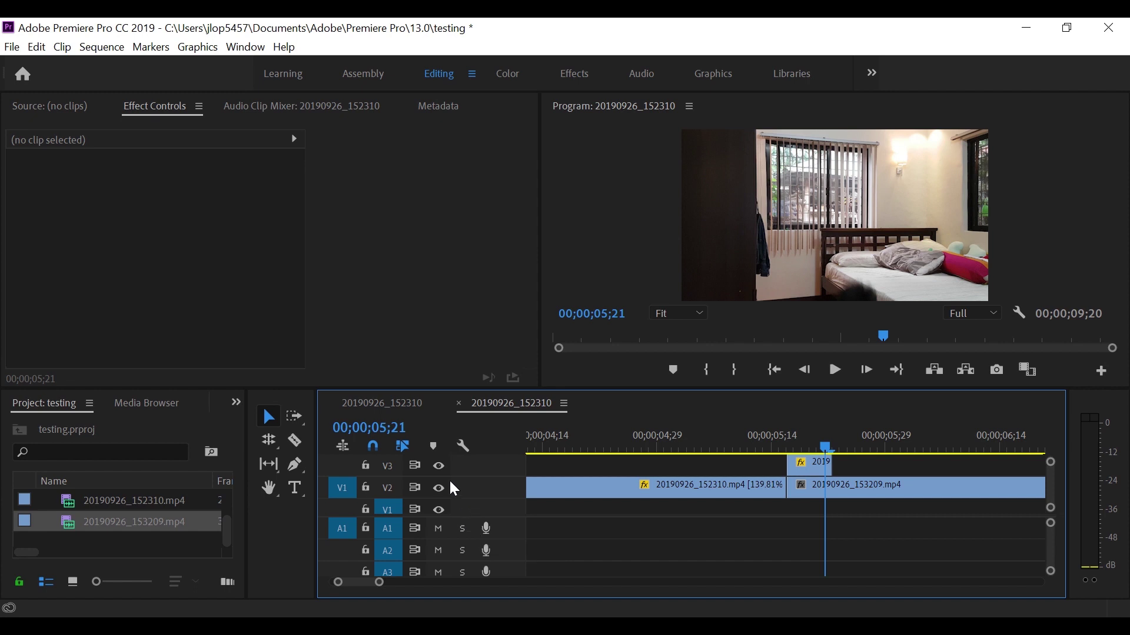
Toggle V3 visibility to compare frames, then select 20190926_153209.mp4 on V2 at 05;22.
left_click(441, 471)
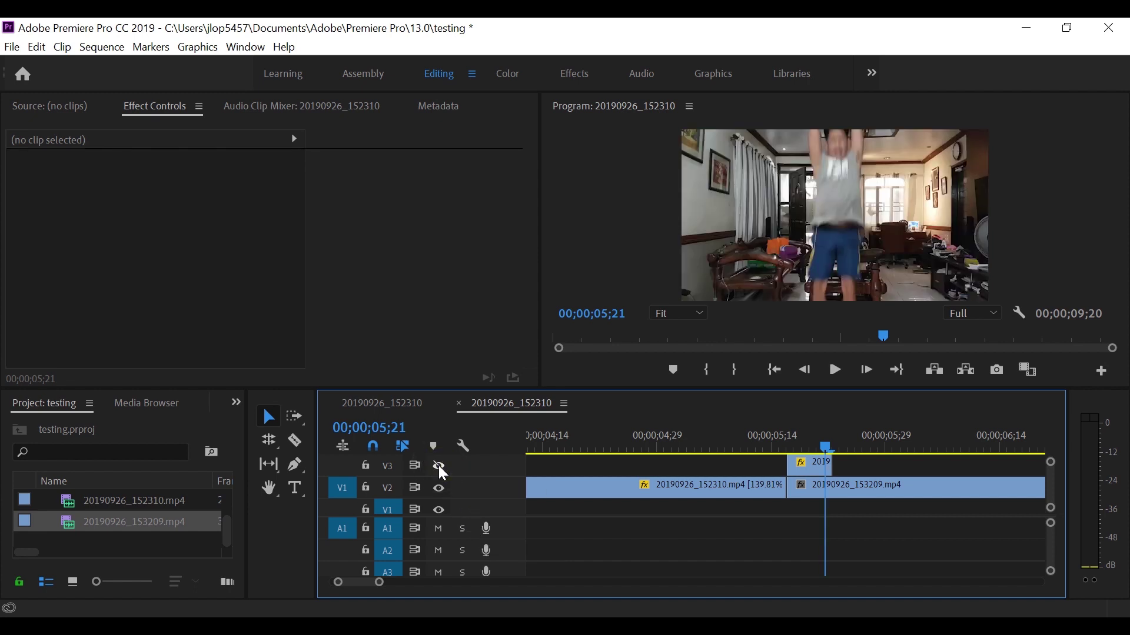
left_click(441, 470)
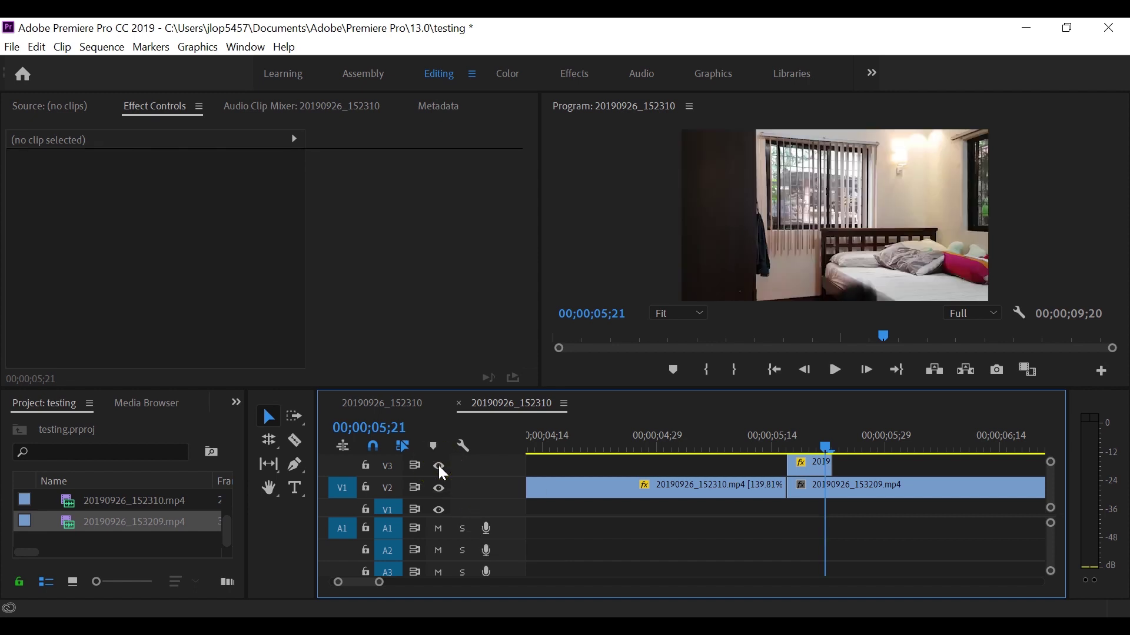
left_click(442, 471)
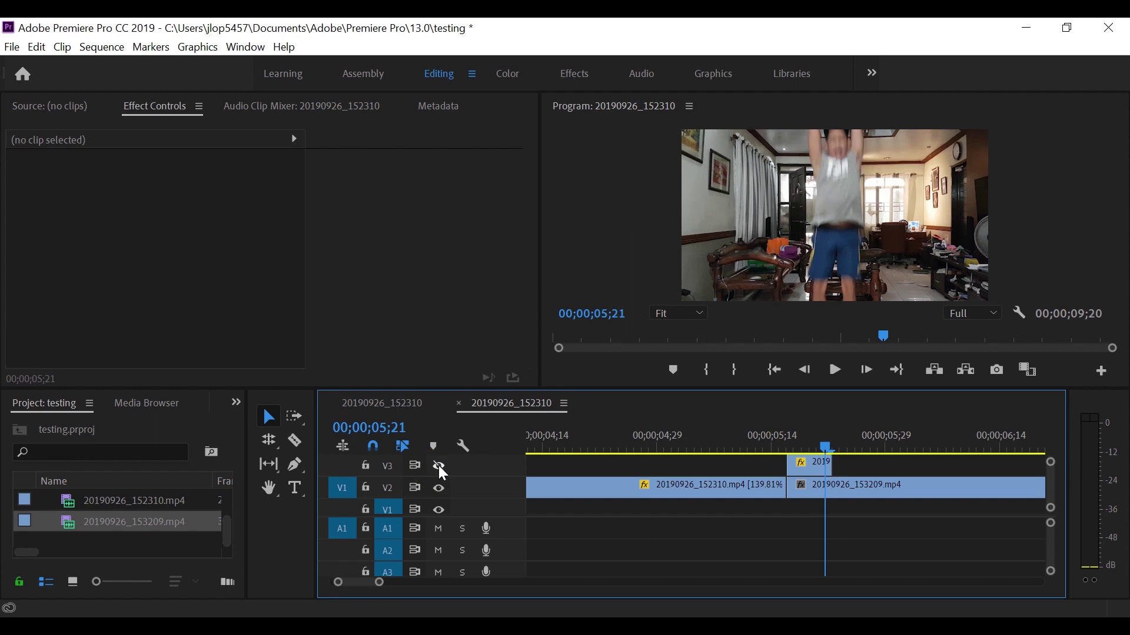
left_click(441, 471)
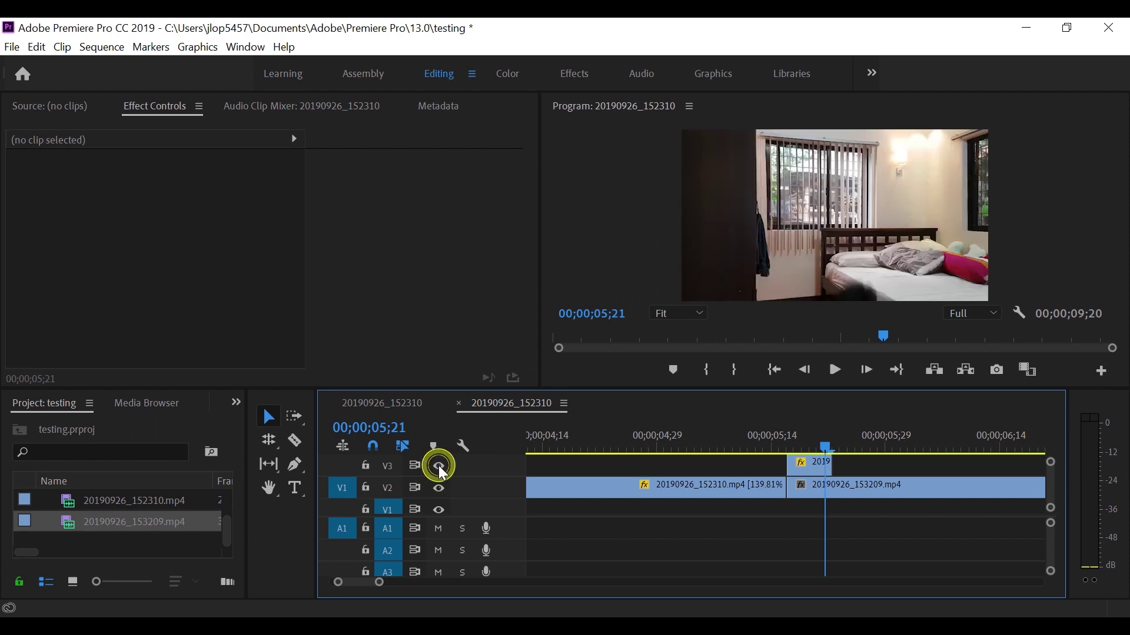
left_click(829, 452)
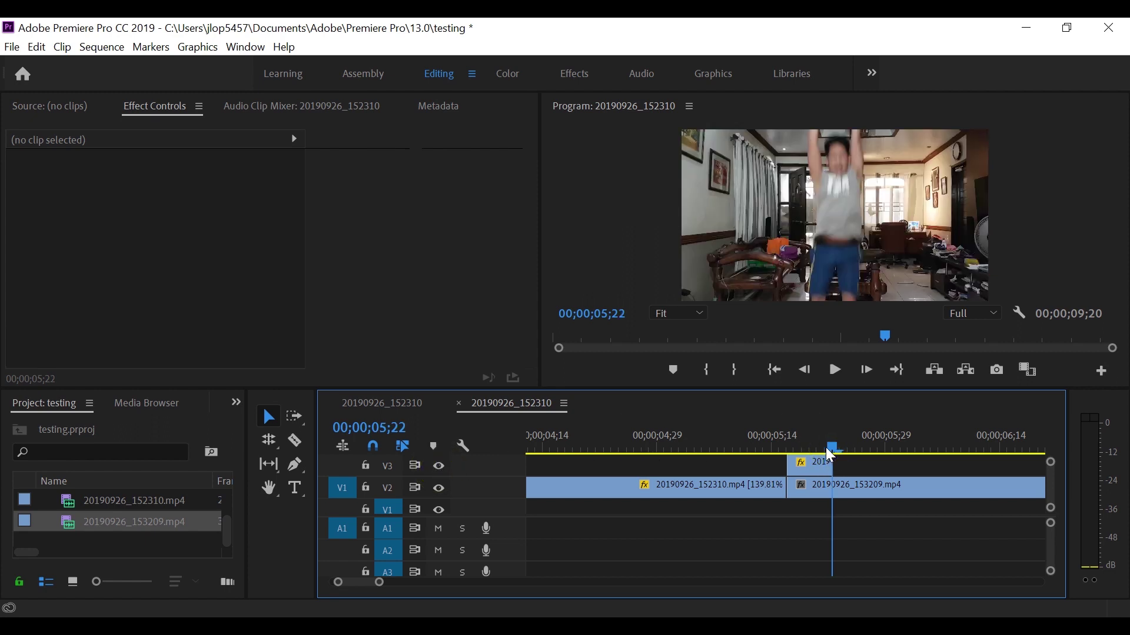
left_click(900, 487)
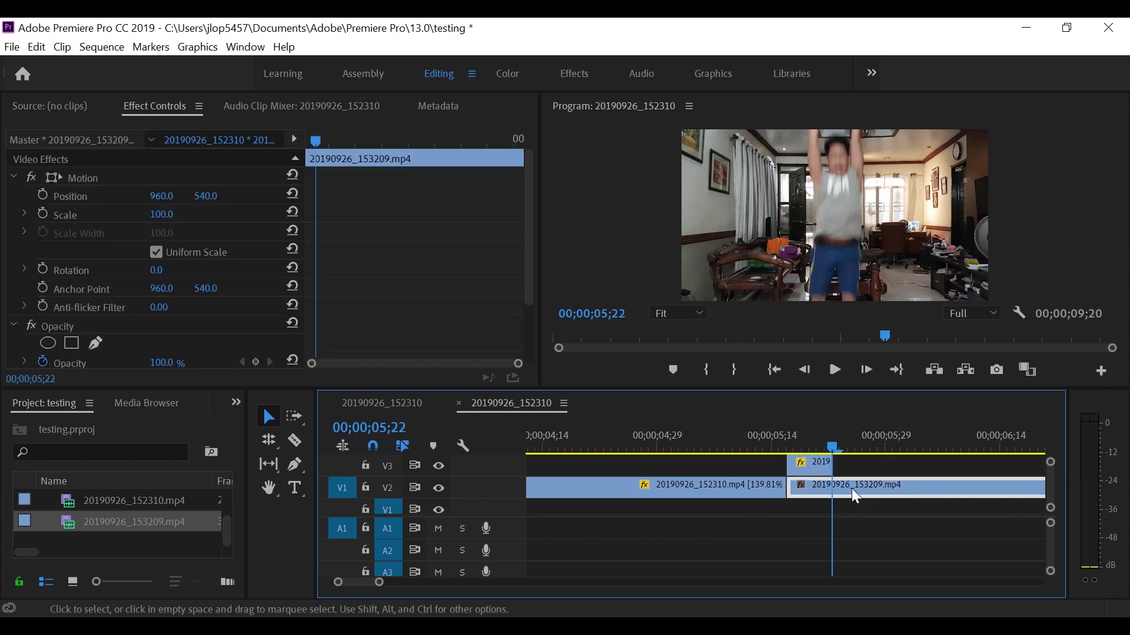
Razor the V2 clip at the playhead and select the V3 overlay piece at 05;16.
key("c")
left_click(834, 485)
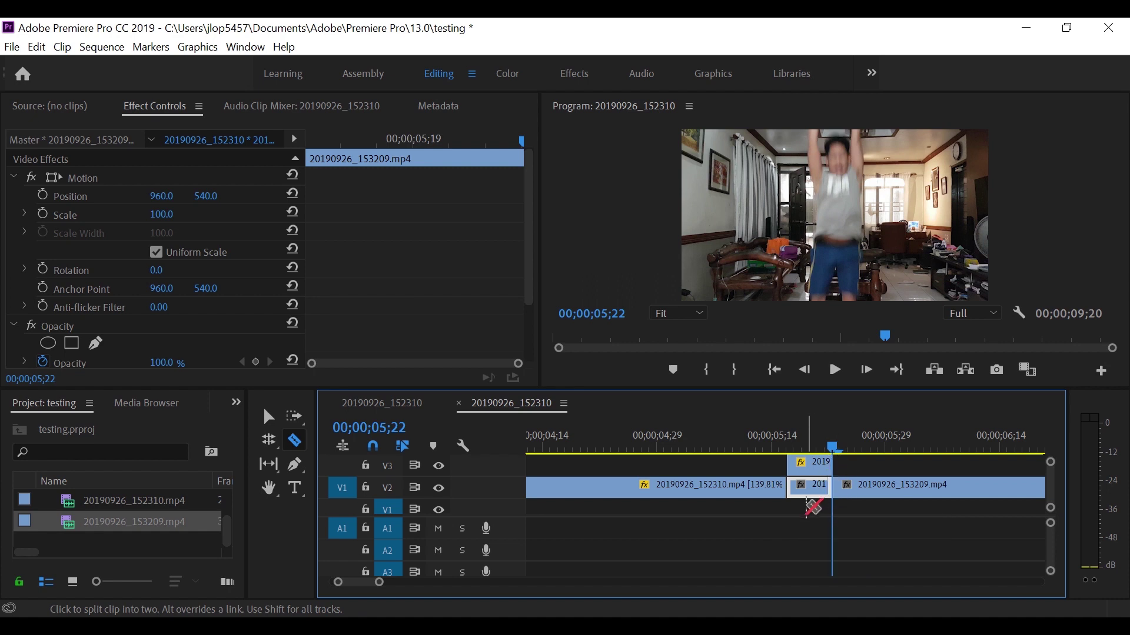
key("v")
left_click(788, 450)
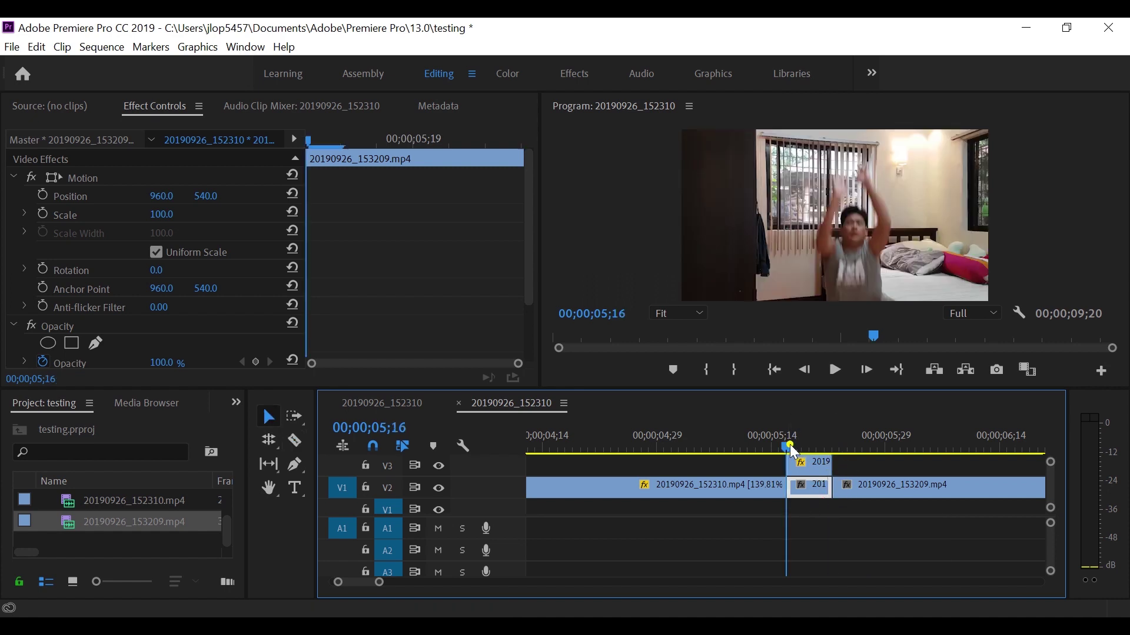
left_click(806, 468)
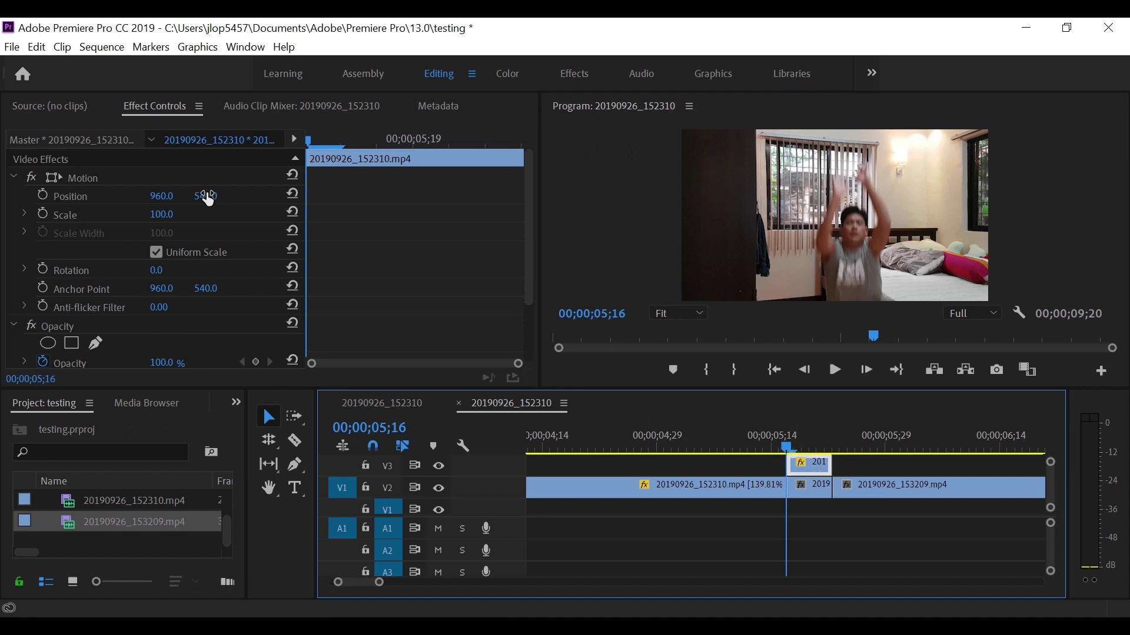
Keyframe the V3 piece's Position Y at 05;16 and push it up out of frame later.
left_click(206, 195)
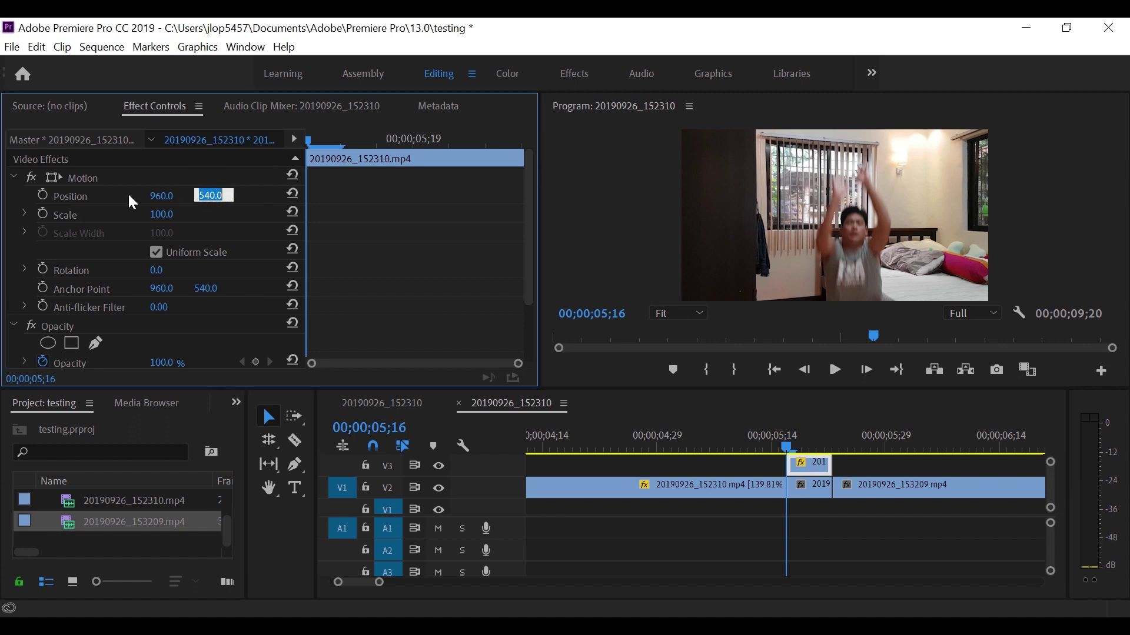
left_click(43, 193)
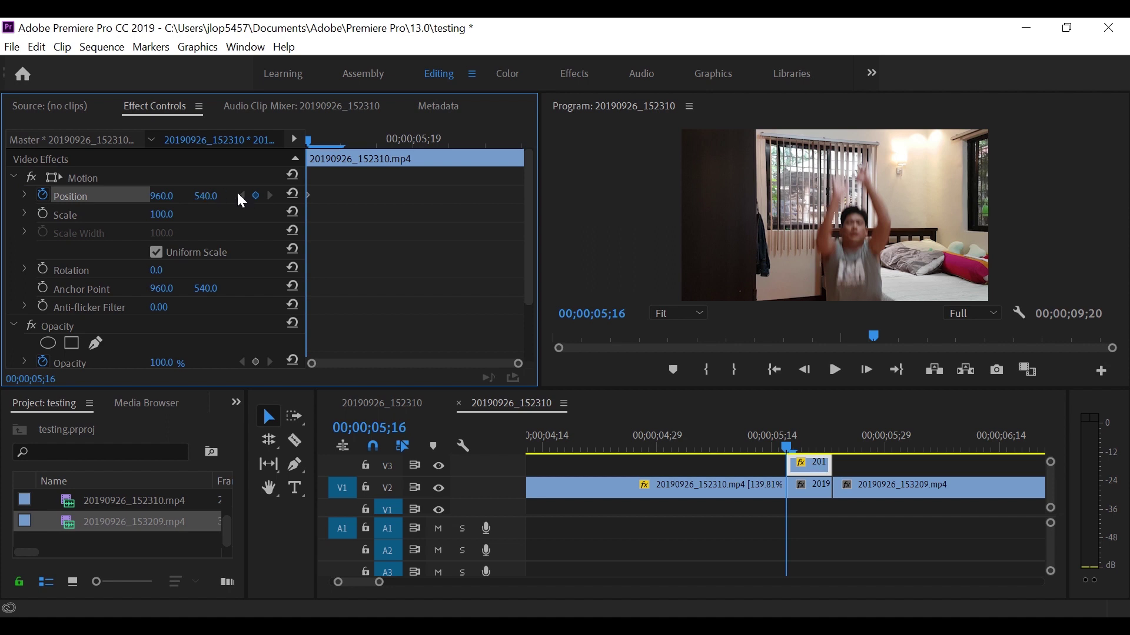
left_click_drag(208, 197, 162, 201)
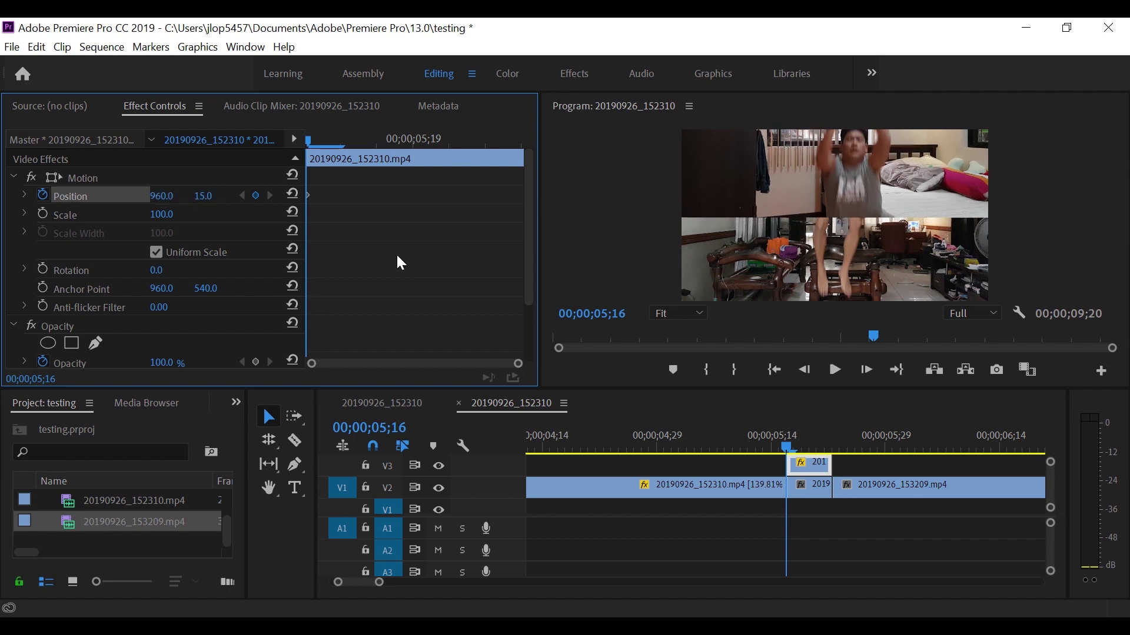
left_click_drag(315, 147, 407, 153)
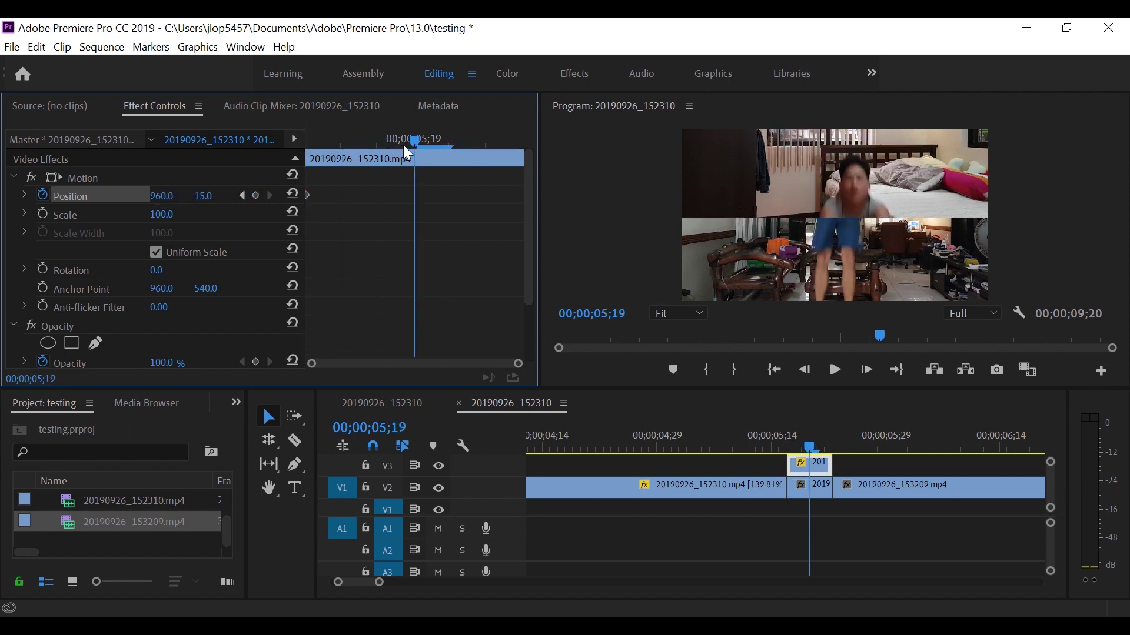
left_click(292, 196)
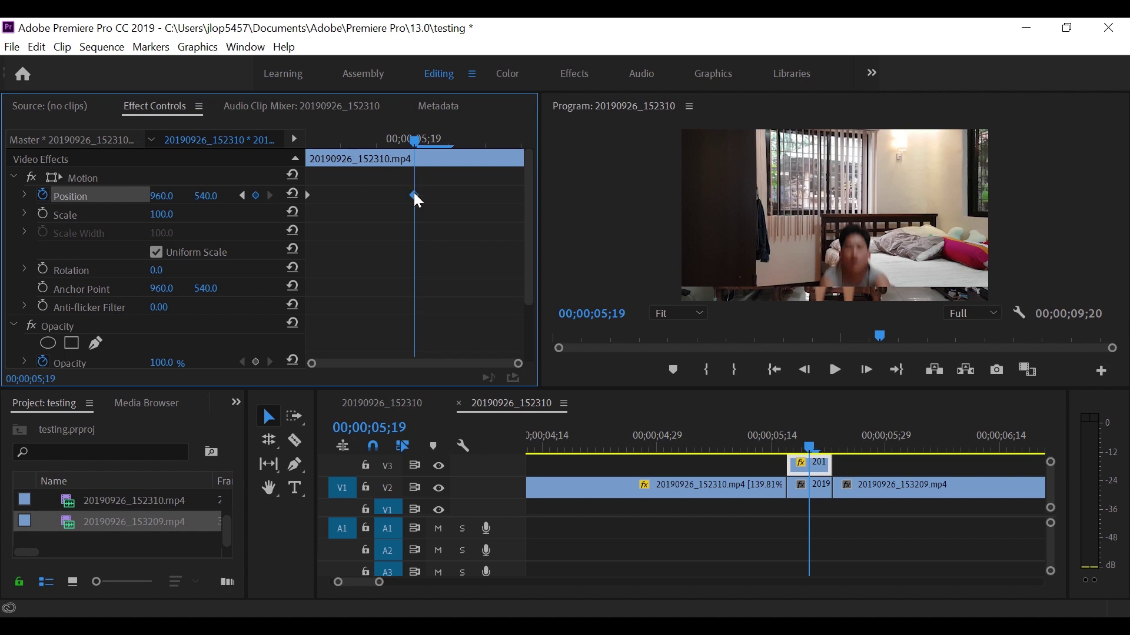
key("ctrl+z")
left_click_drag(207, 200, 53, 213)
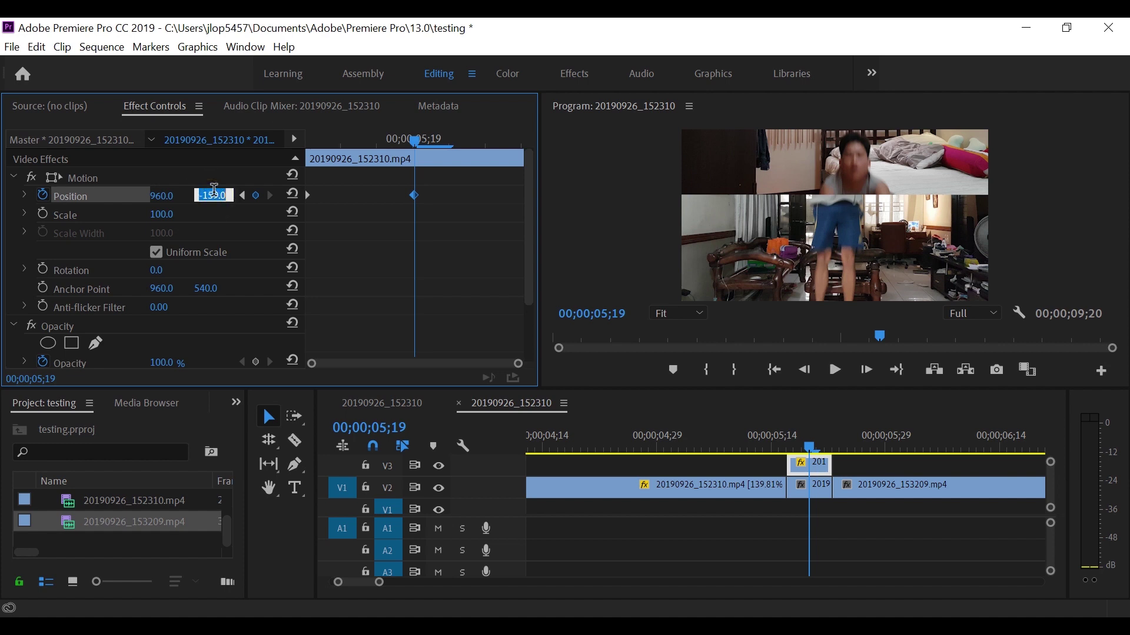
key("Return")
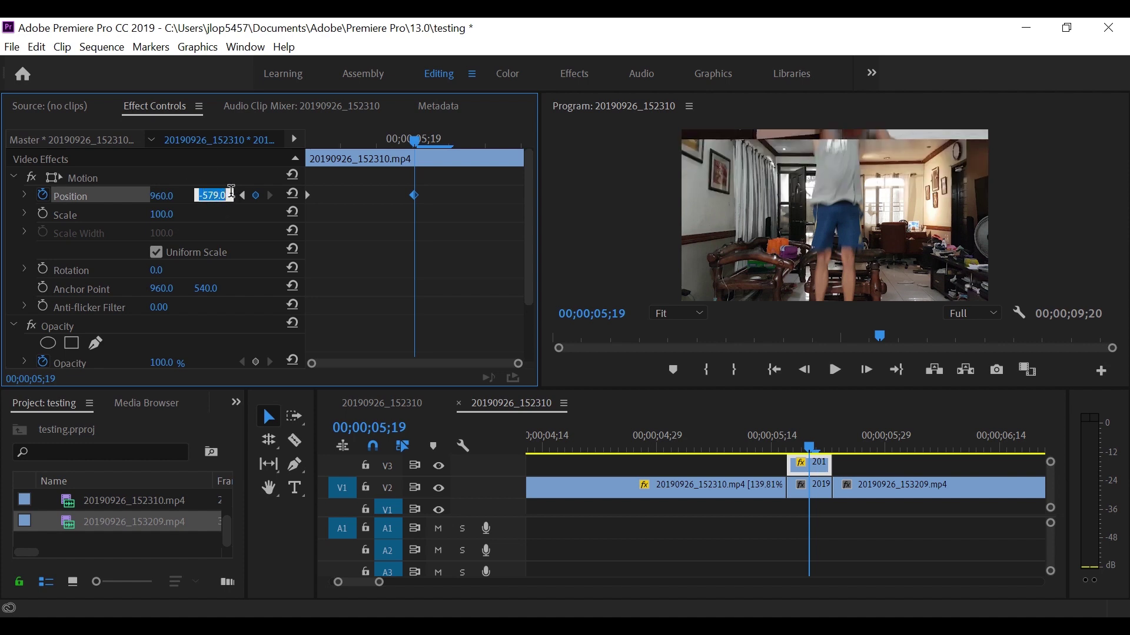
Move the second Position keyframe to the clip end and preview the upward slide.
scroll(228, 195, "down", 15)
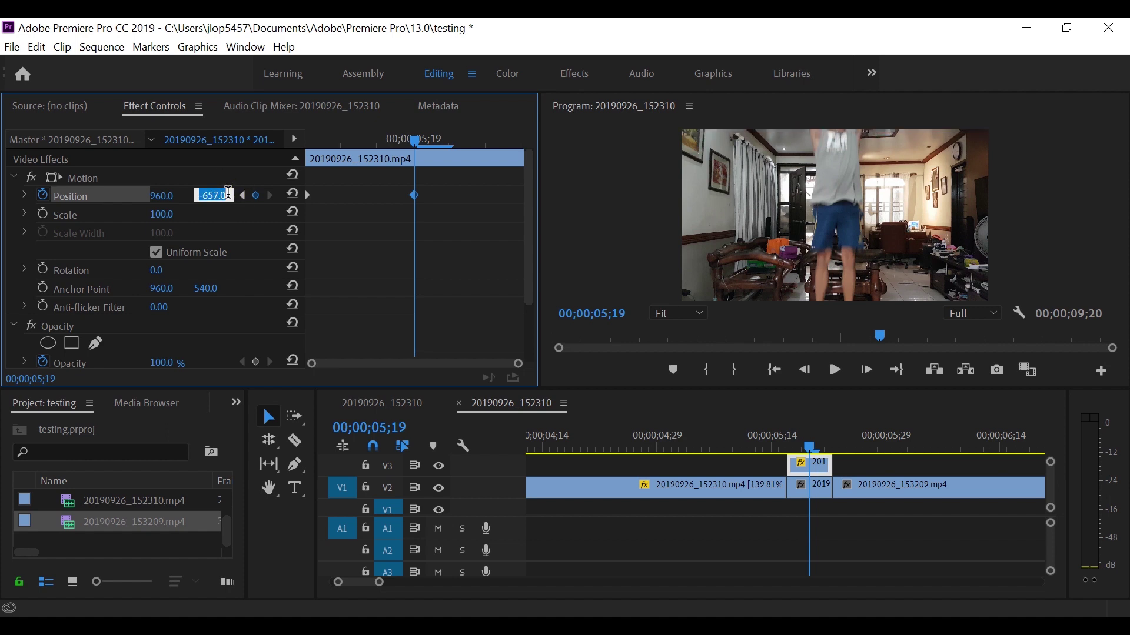
left_click(401, 176)
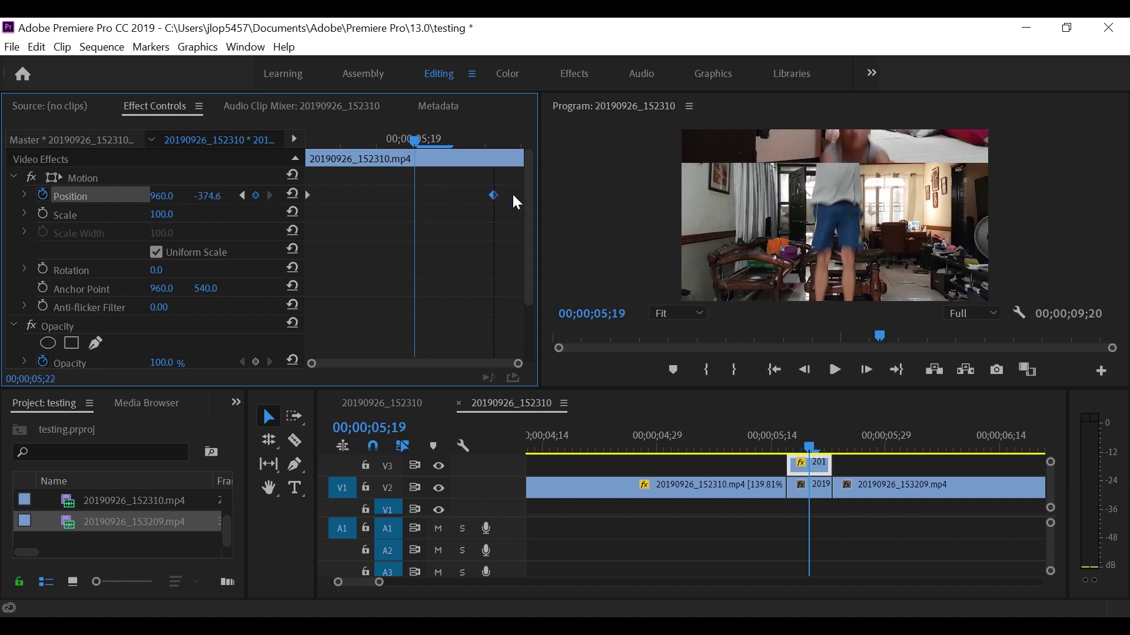
left_click_drag(516, 202, 539, 195)
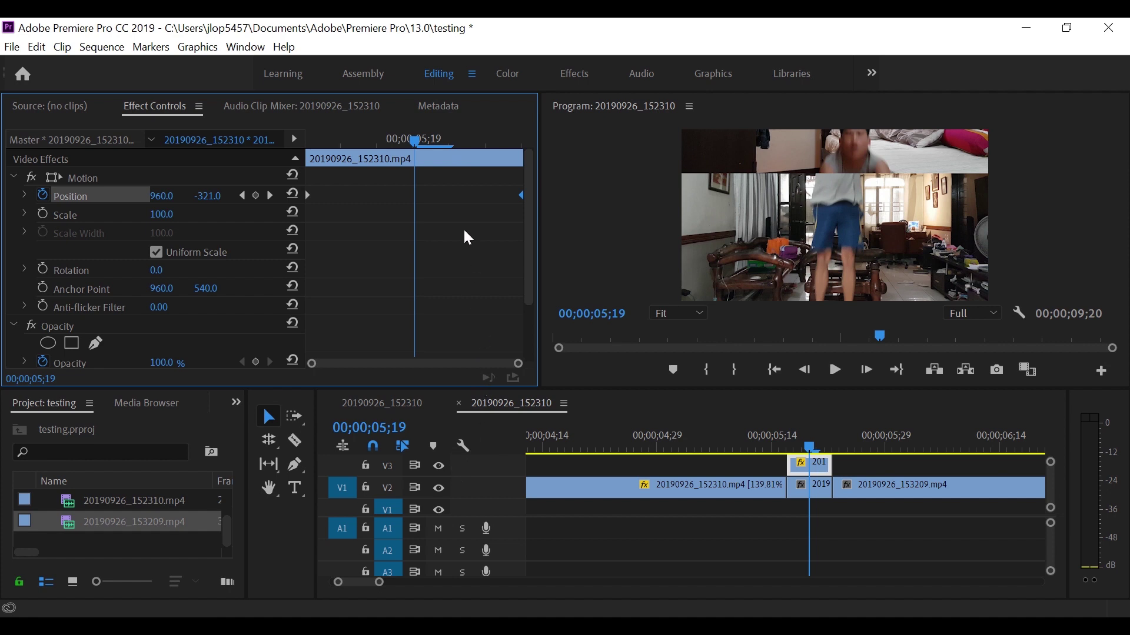
left_click_drag(411, 139, 306, 153)
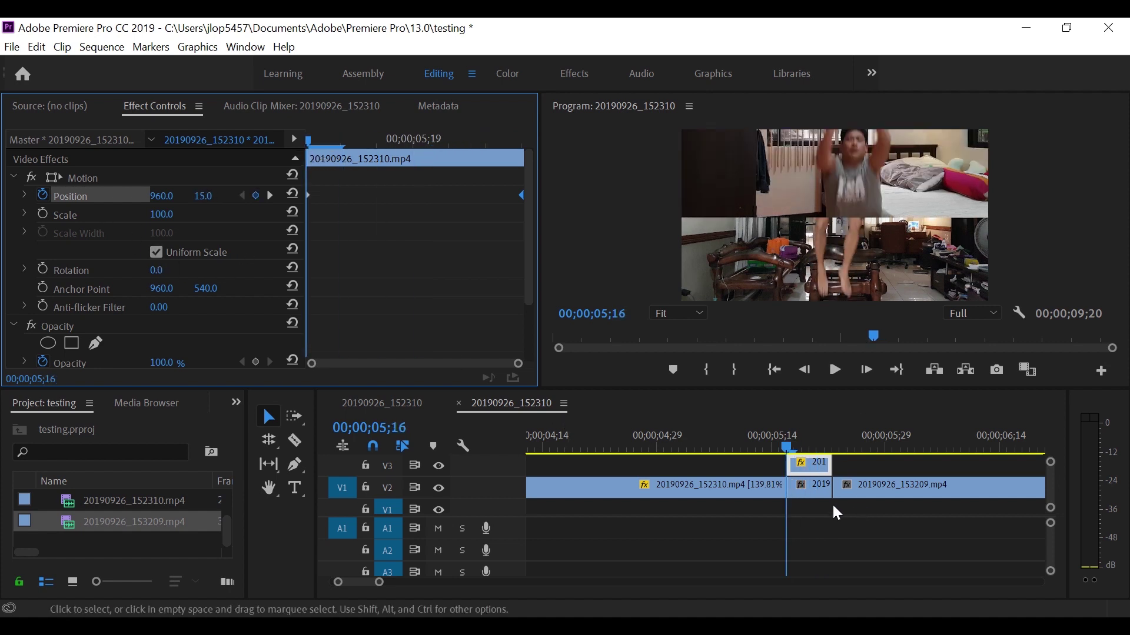
Keyframe the short V2 piece at 05;16 with Position 1040, 962 and Scale 117.
left_click(805, 489)
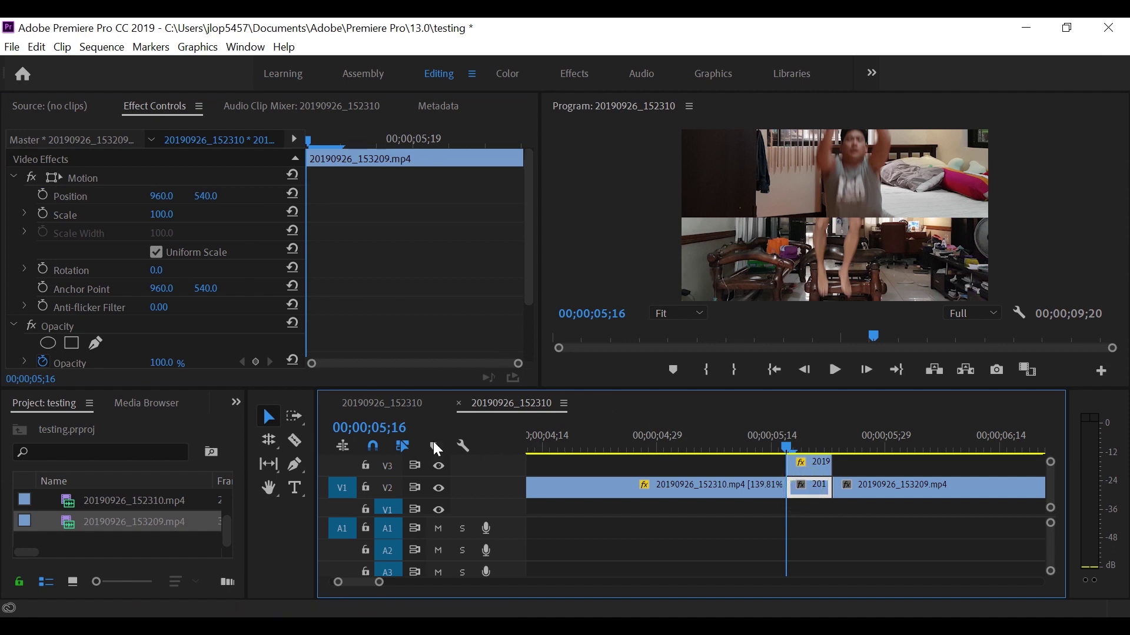
left_click(45, 196)
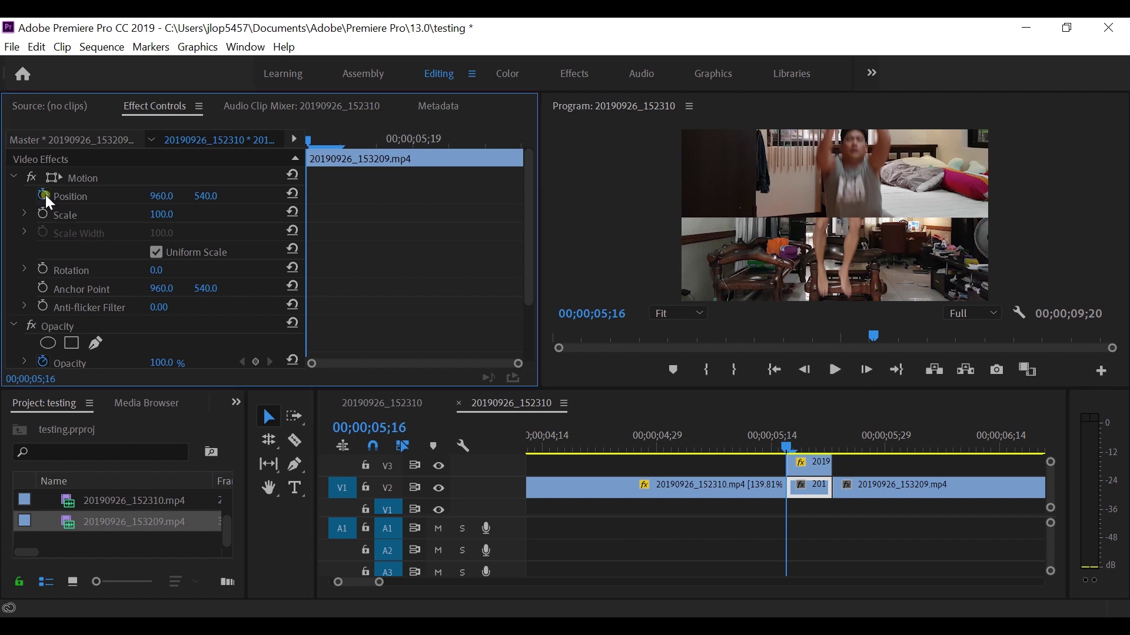
left_click(160, 196)
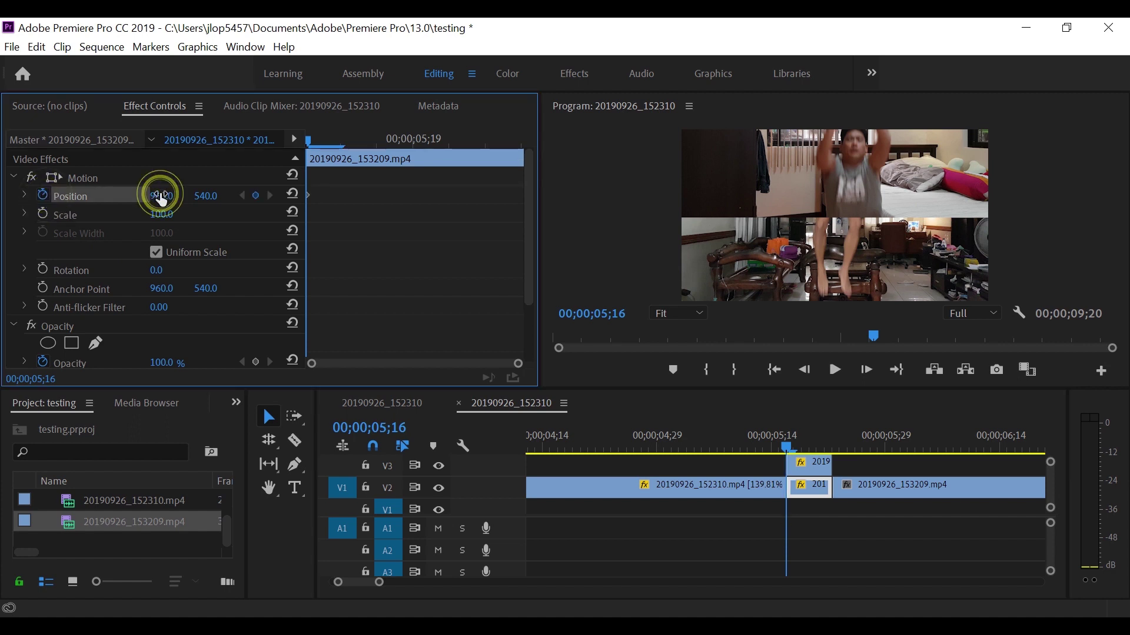
left_click_drag(202, 196, 593, 225)
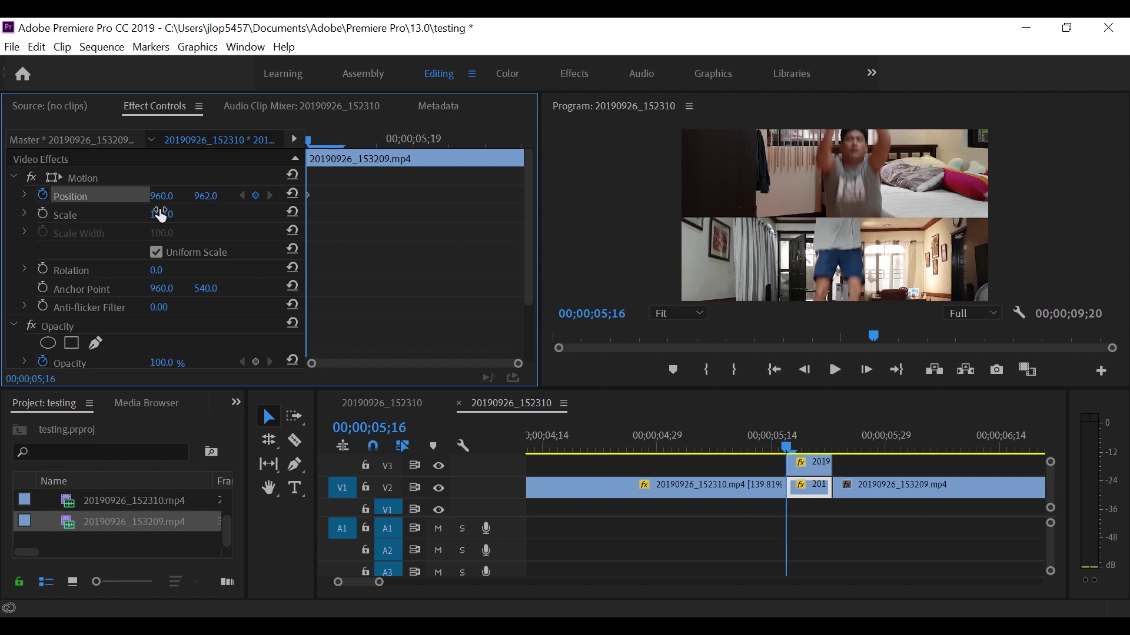
mouse_move(160, 214)
left_mouse_down()
mouse_move(189, 221)
mouse_move(176, 216)
left_mouse_up()
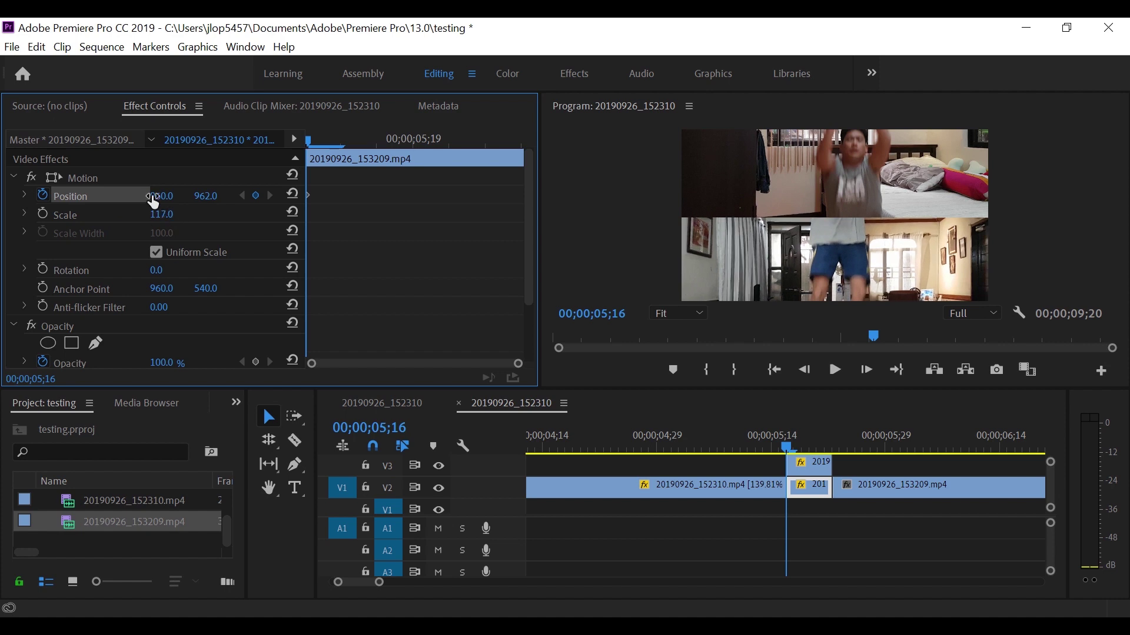
left_click_drag(156, 200, 224, 201)
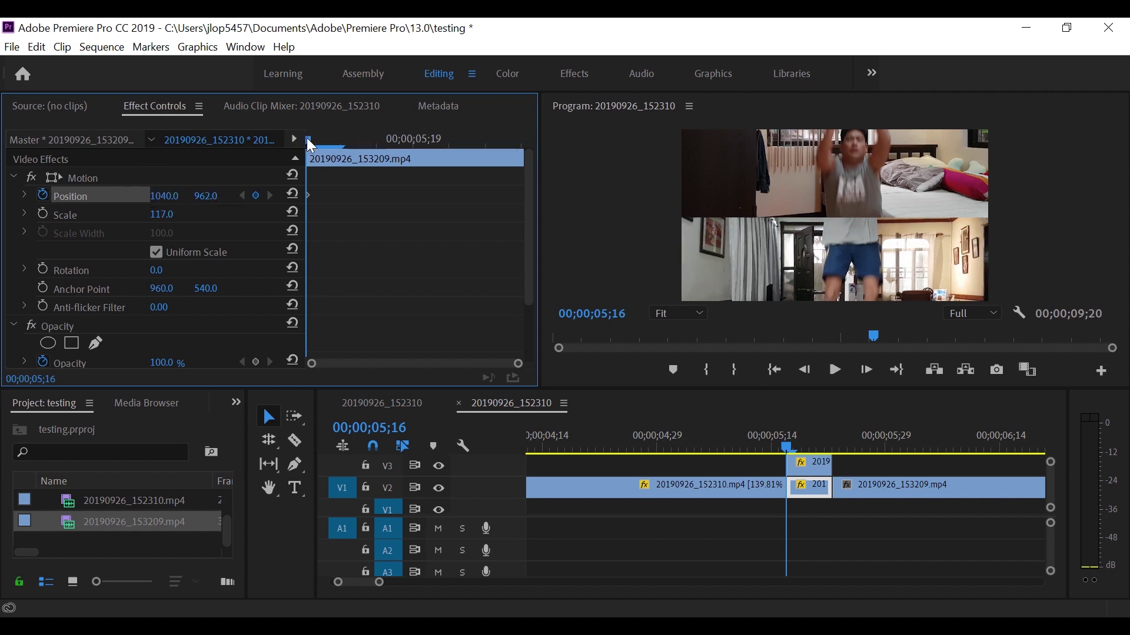
Reset Position to 960, 540 at 05;22 and scrub to check the motion.
left_click_drag(307, 138, 518, 122)
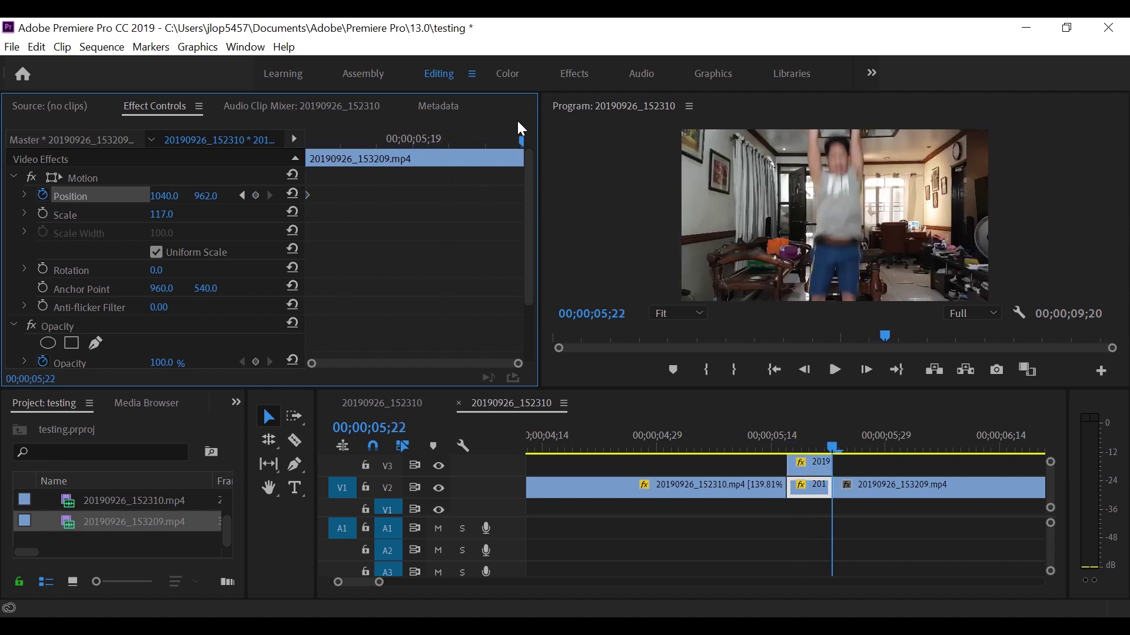
left_click(292, 194)
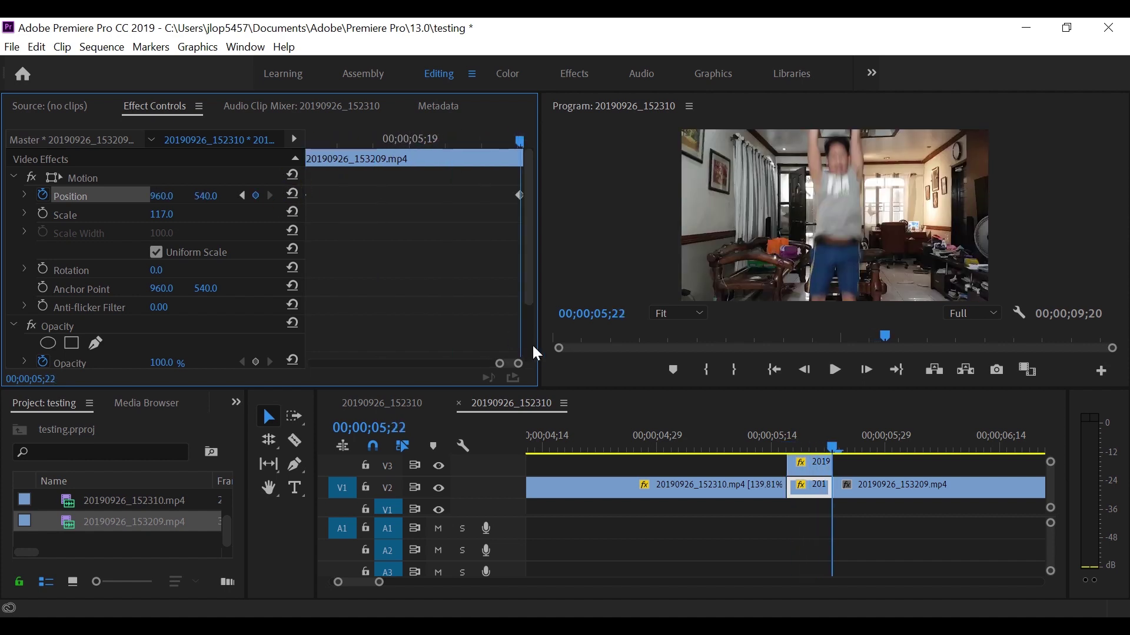
left_click_drag(833, 444, 799, 460)
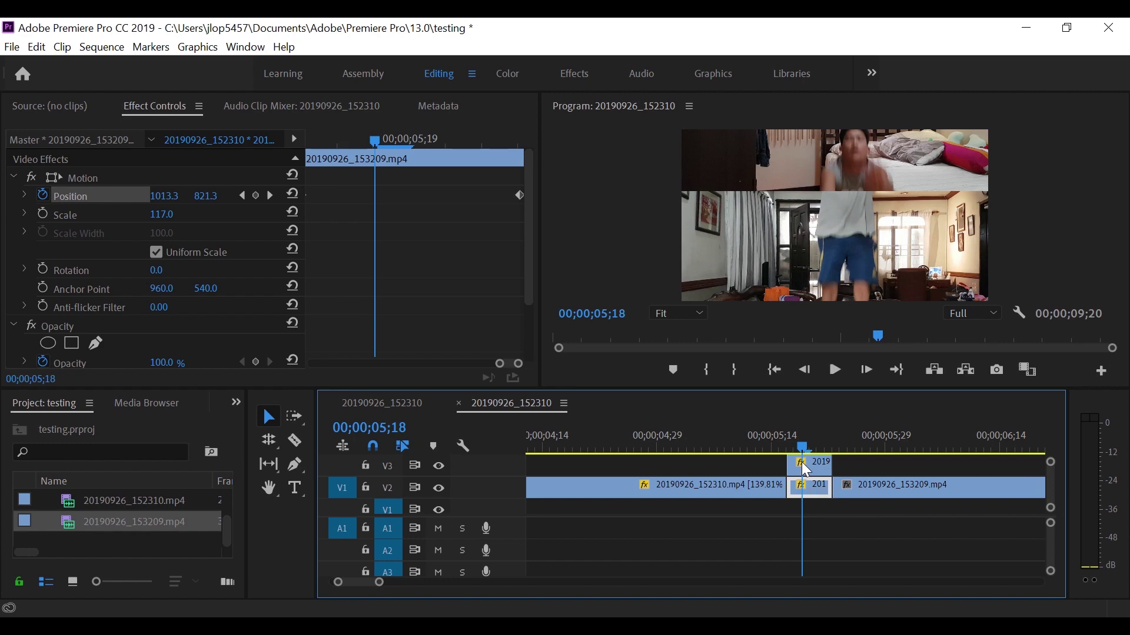
mouse_move(806, 462)
left_mouse_down()
mouse_move(833, 460)
mouse_move(772, 470)
mouse_move(840, 472)
mouse_move(787, 469)
left_mouse_up()
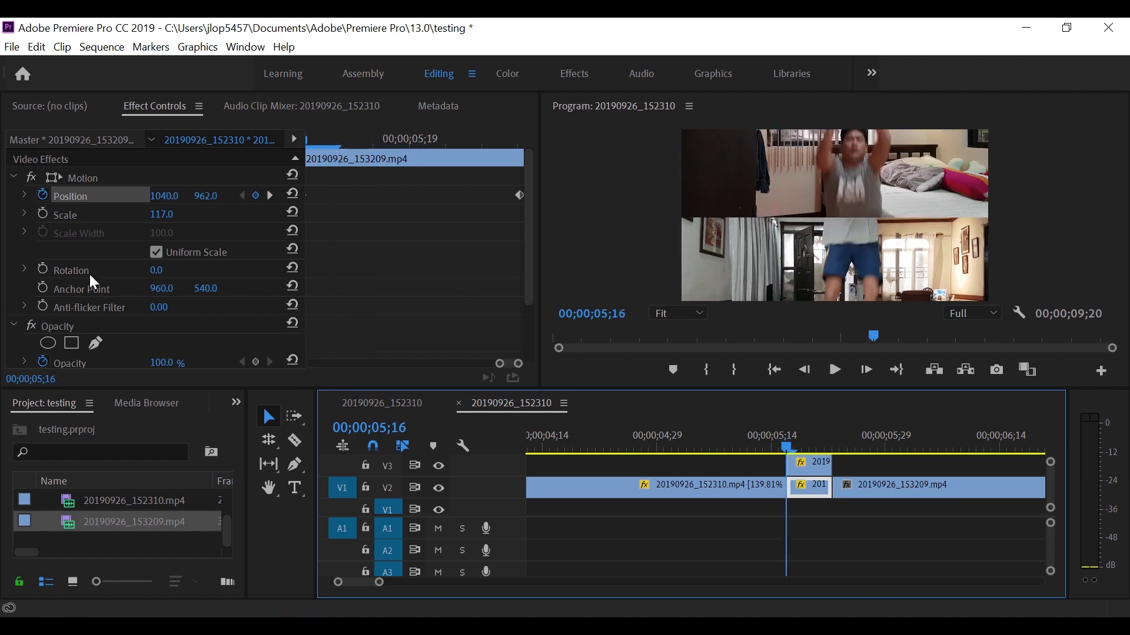
Draw a four-point bezier opacity mask as a thin strip along the seam.
left_click(95, 342)
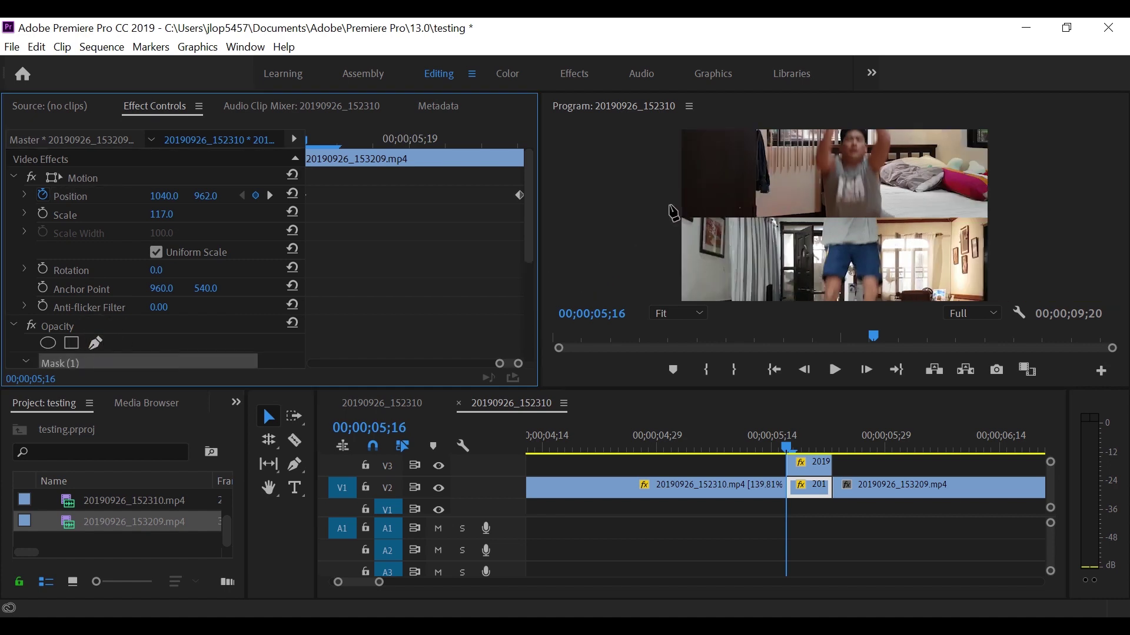
left_click(675, 205)
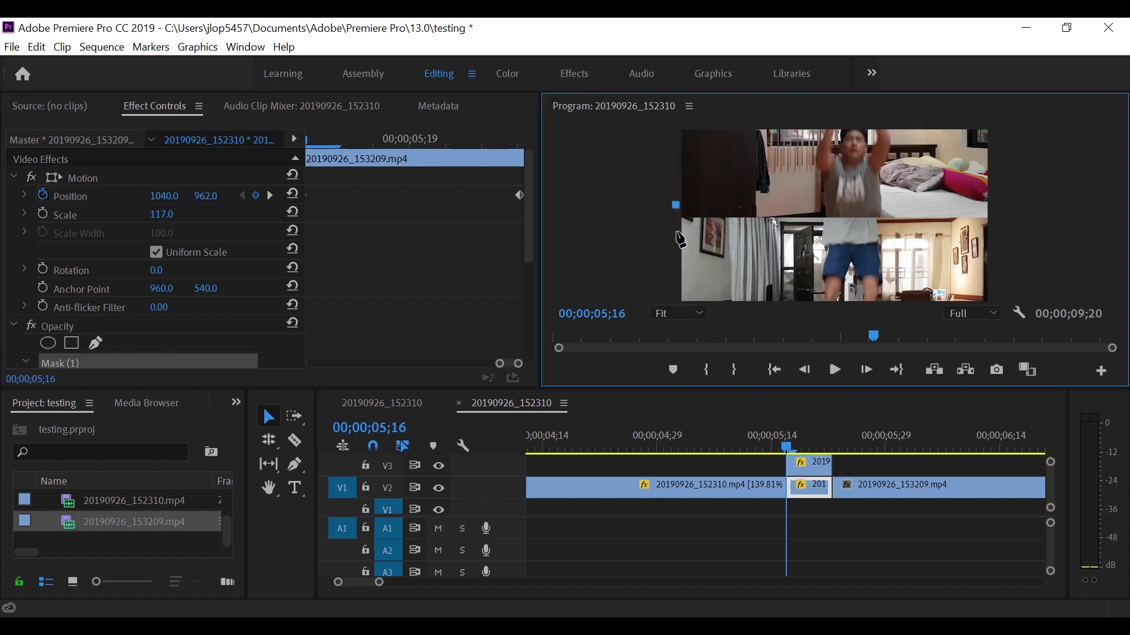
left_click(676, 232)
left_click(997, 227)
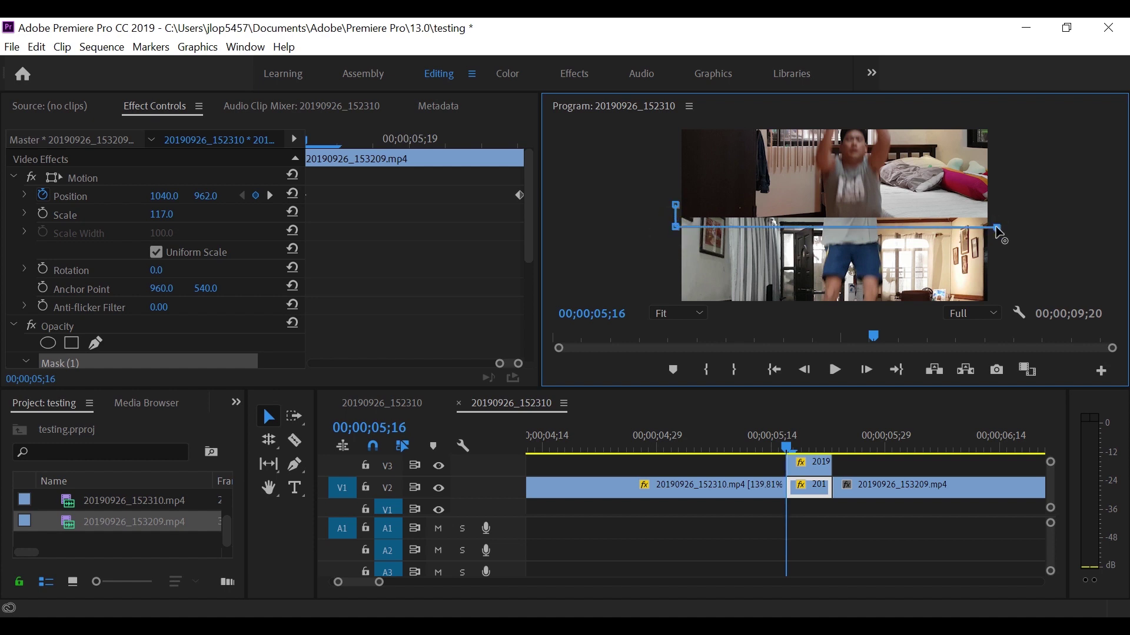
left_click(995, 205)
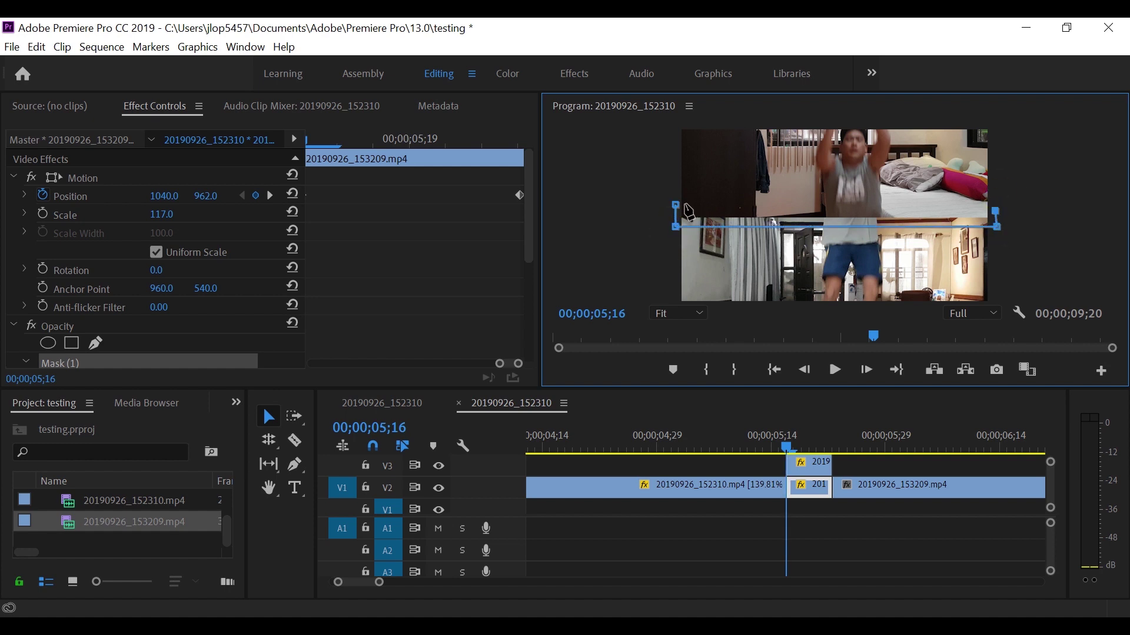
left_click(676, 206)
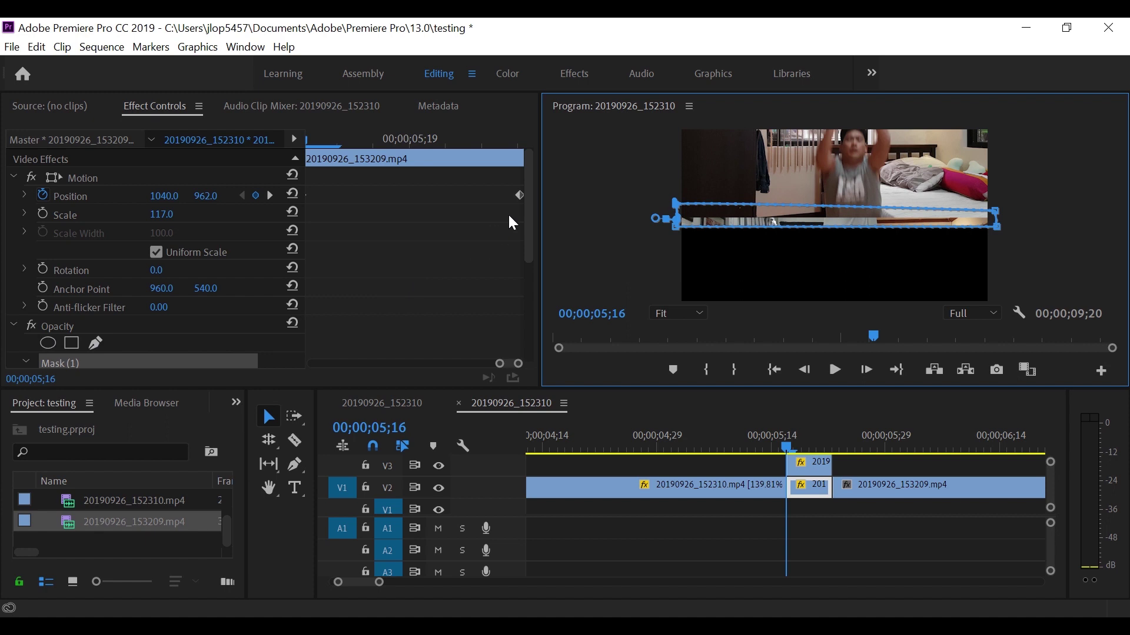
left_click_drag(529, 214, 522, 296)
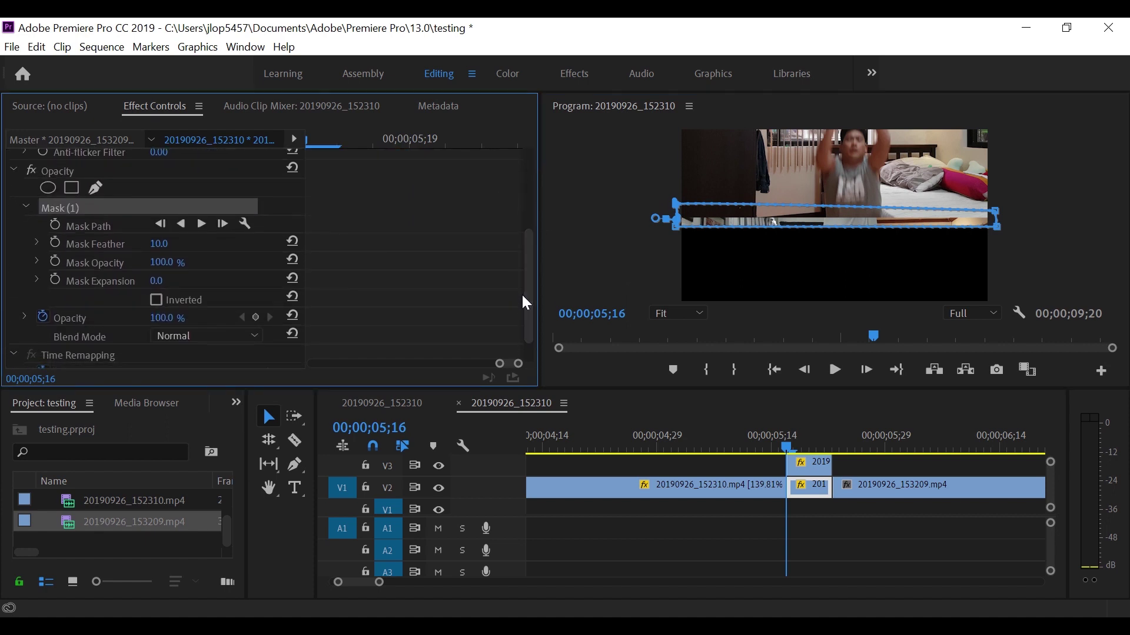
Invert the mask, set Mask Expansion -59 and Mask Feather 153, and enable Mask Path keyframes.
left_click(156, 296)
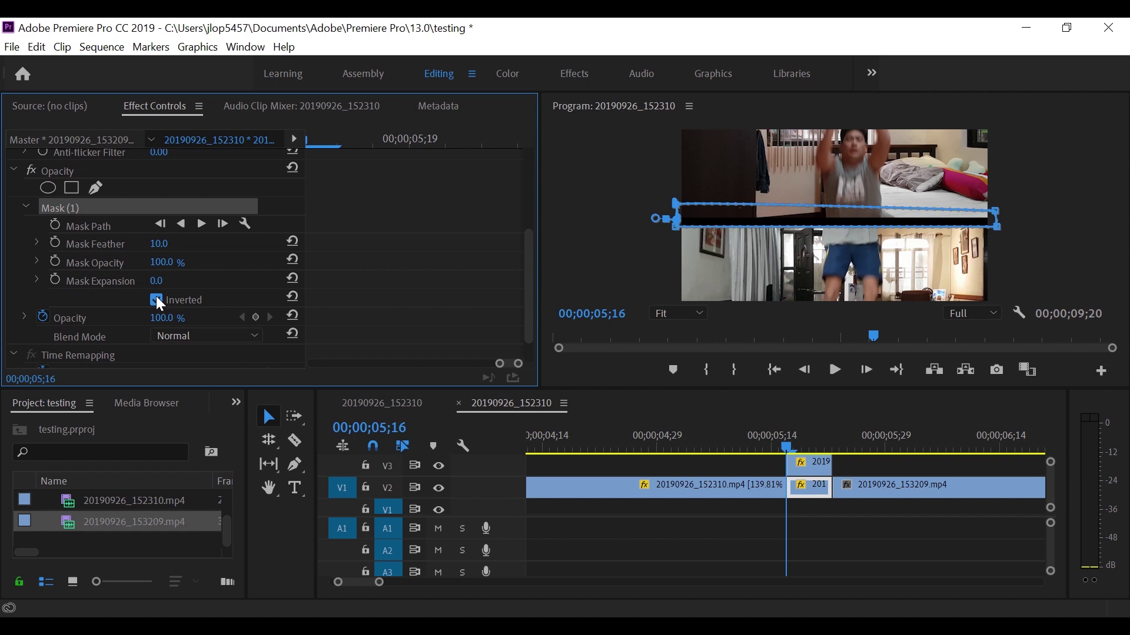
left_click_drag(160, 285, 110, 287)
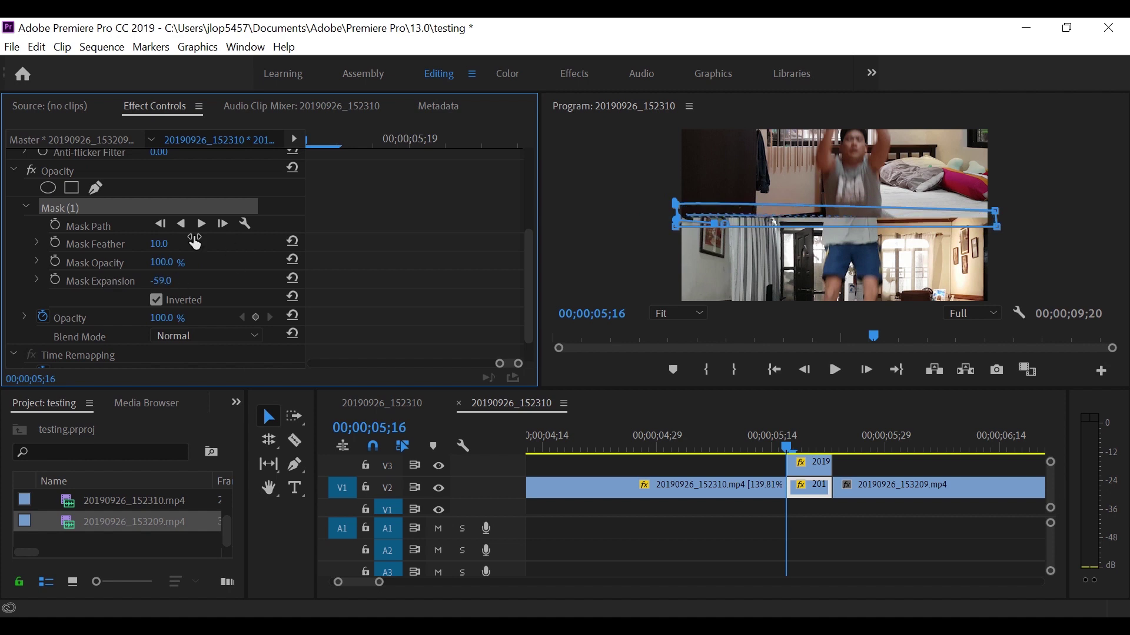
left_click_drag(174, 246, 235, 250)
left_click(59, 225)
Track the selected mask forward and nudge it up and right onto the seam.
left_click(73, 207)
left_click(202, 225)
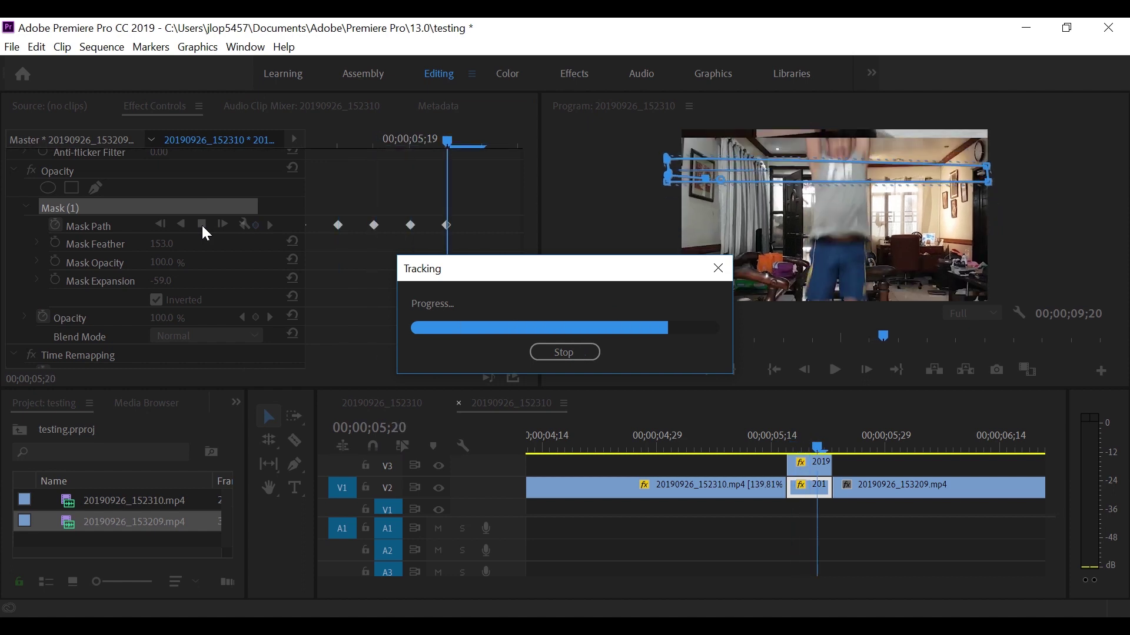
left_click_drag(724, 154, 778, 158)
Step back through the Mask Path keyframes to check the mask, ending at 05;12.
left_click(449, 143)
left_click(160, 224)
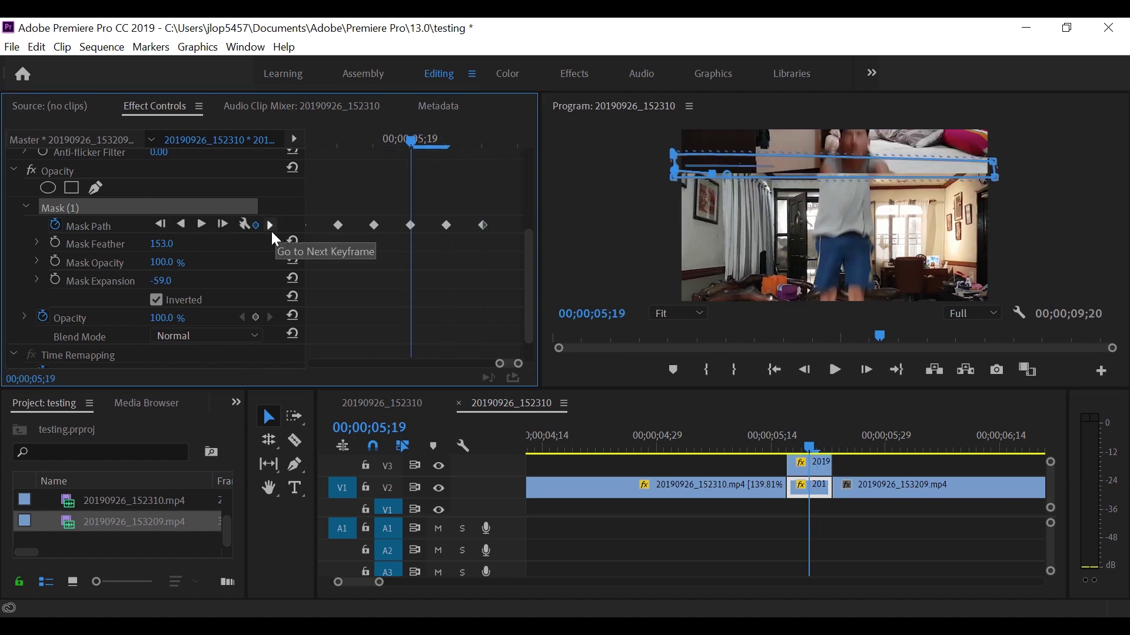
left_click(160, 224)
left_click(721, 184)
left_click(160, 224)
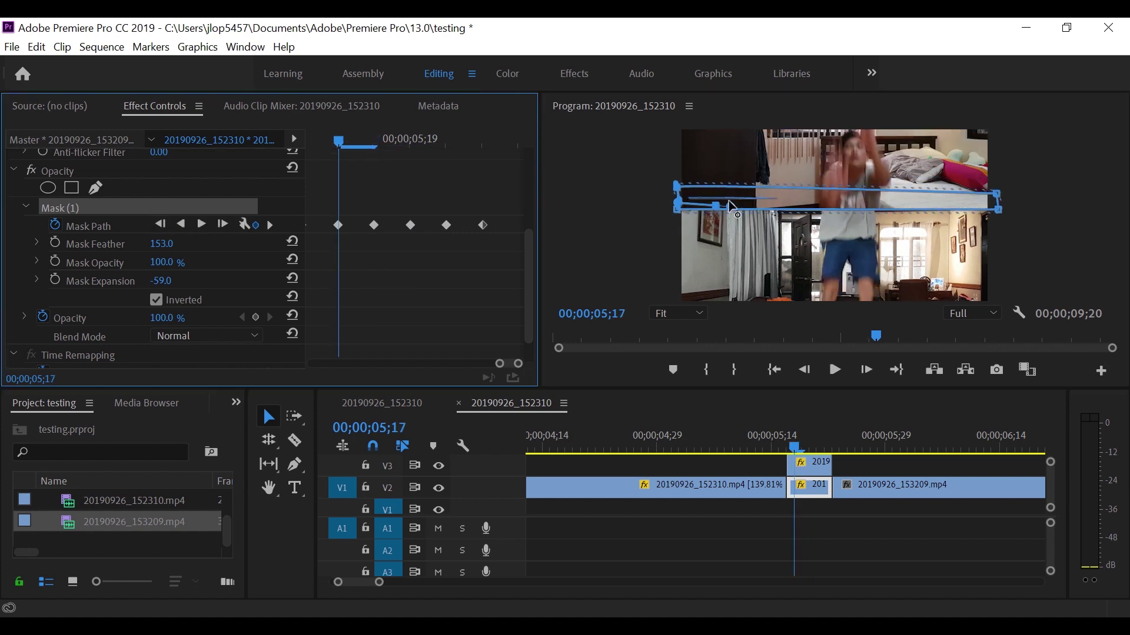
left_click_drag(721, 194, 724, 203)
left_click(757, 441)
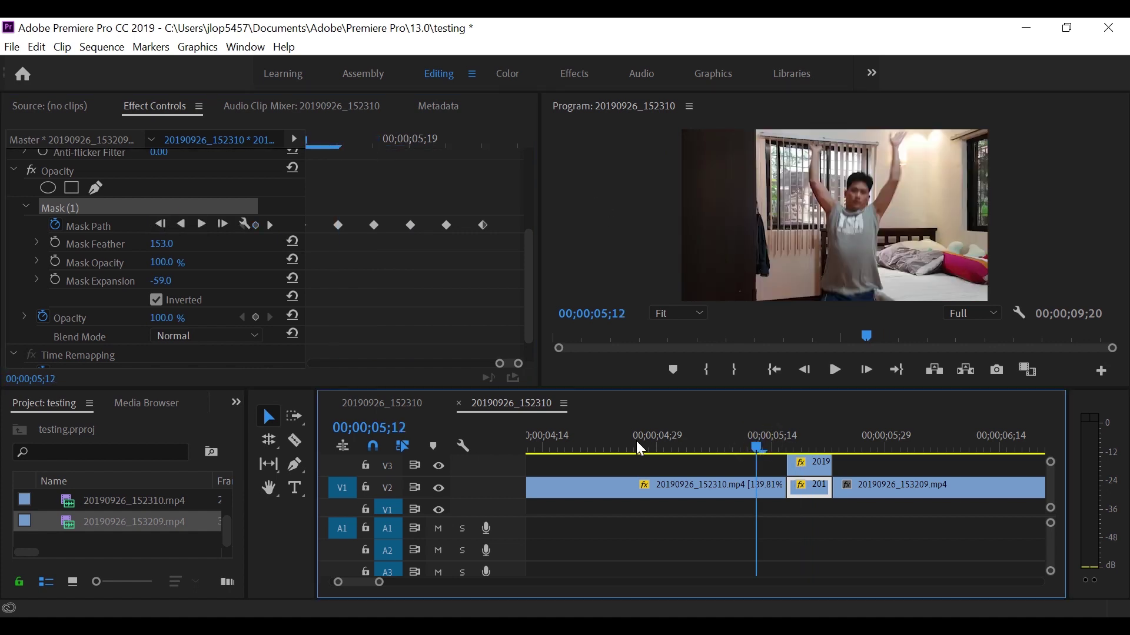
Select 20190926_152310.mp4 and play the transition from 05;02.
left_click(584, 481)
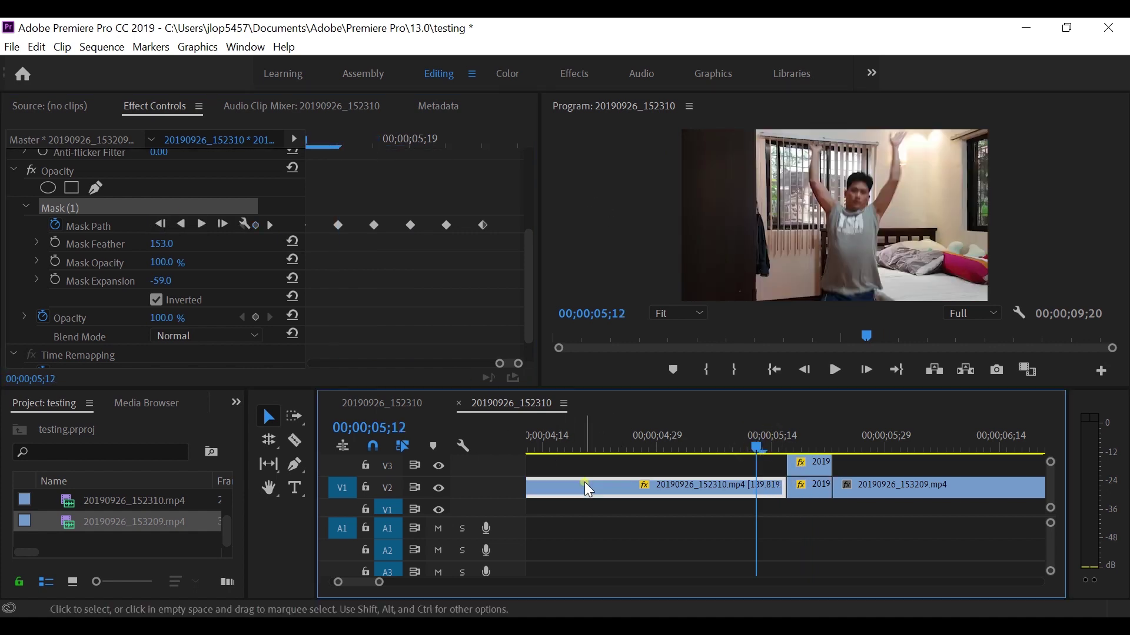
left_click(679, 445)
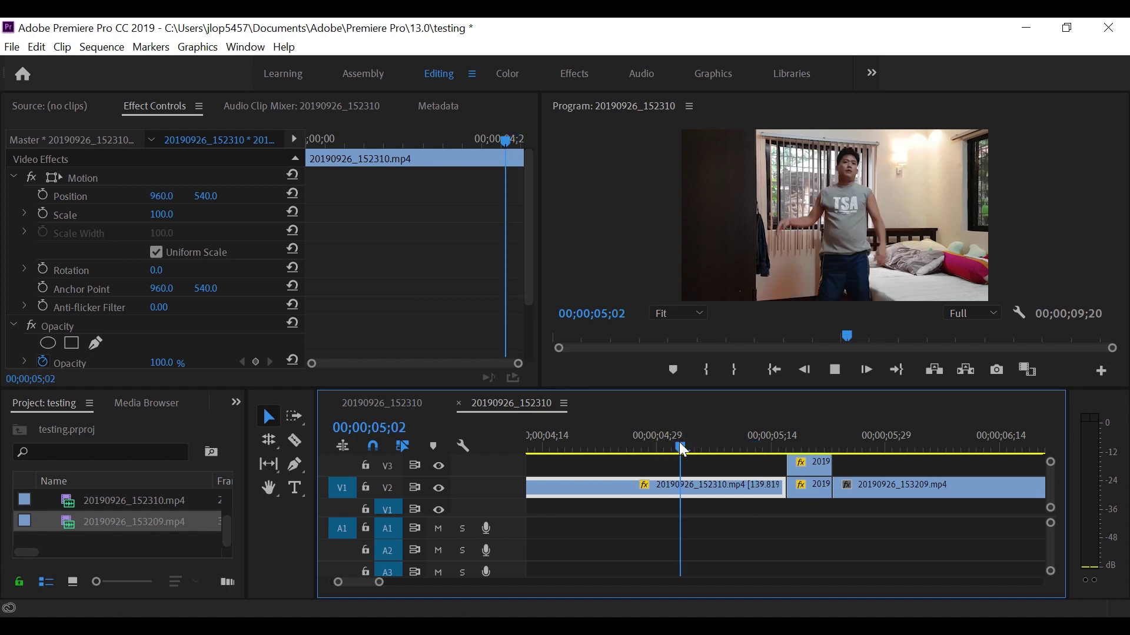
key("space")
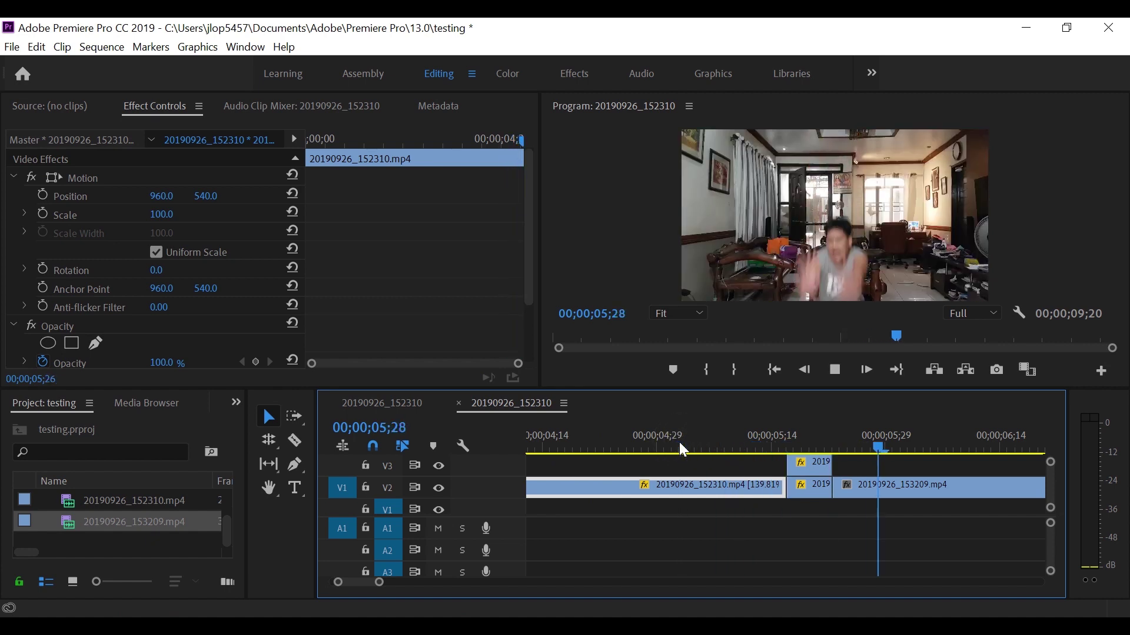